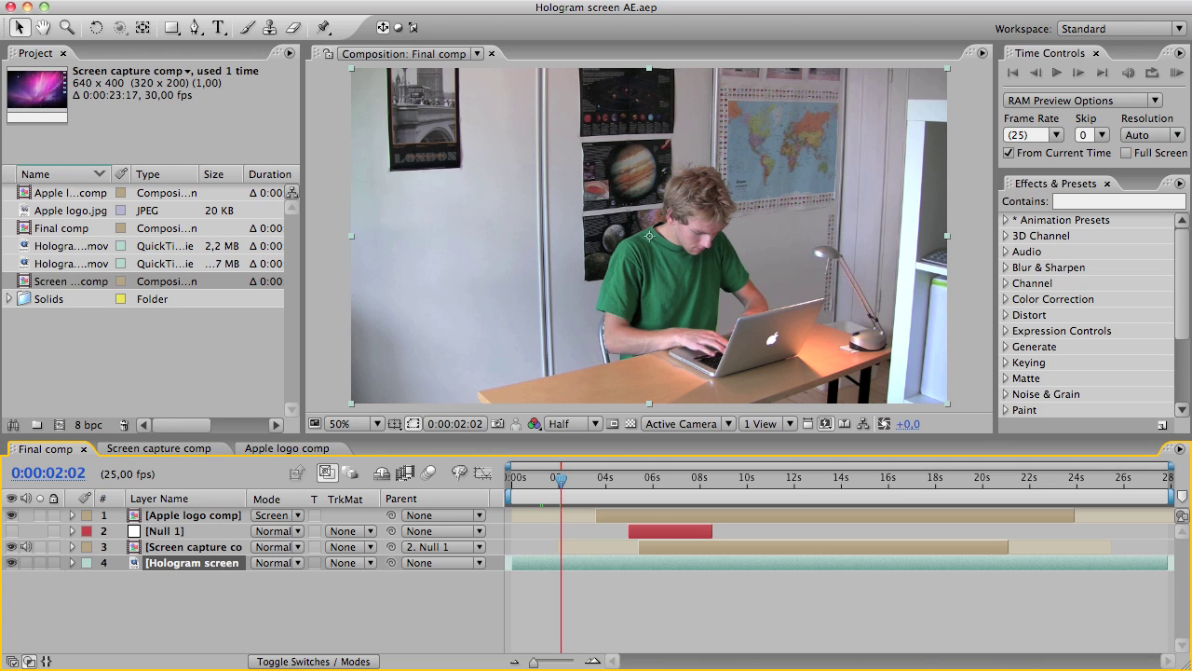
Play the finished hologram movie in QuickTime and pause it at 00:00:25
{"action": "left_click", "coordinate": [922, 647]}
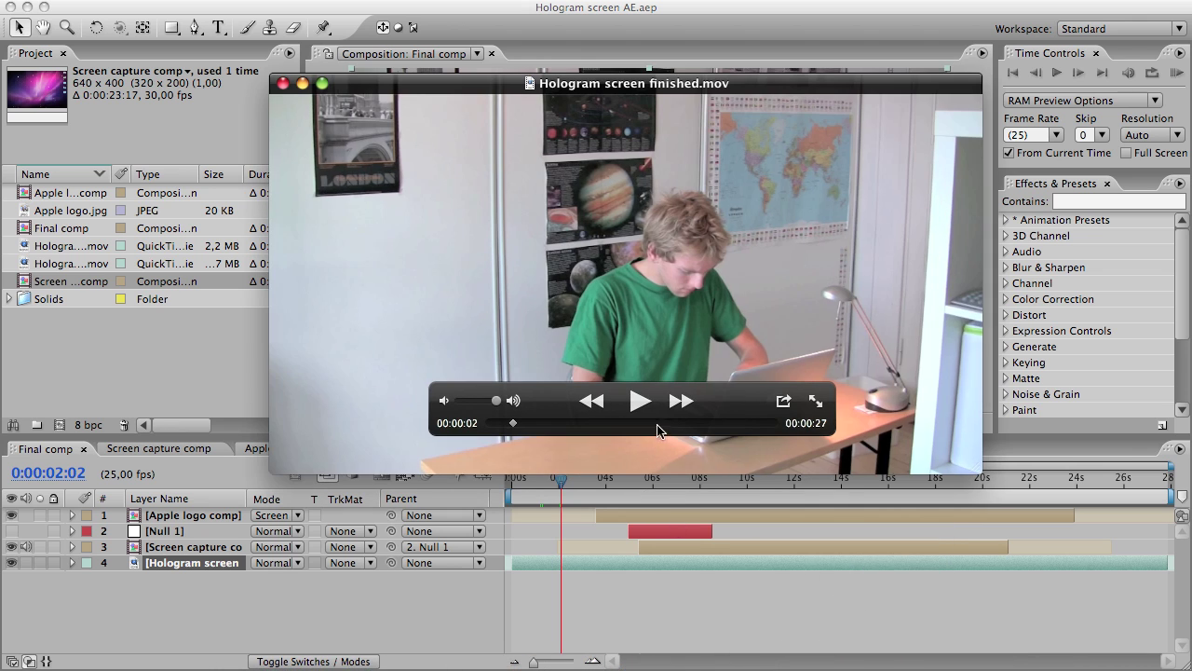
{"action": "left_click", "coordinate": [640, 400]}
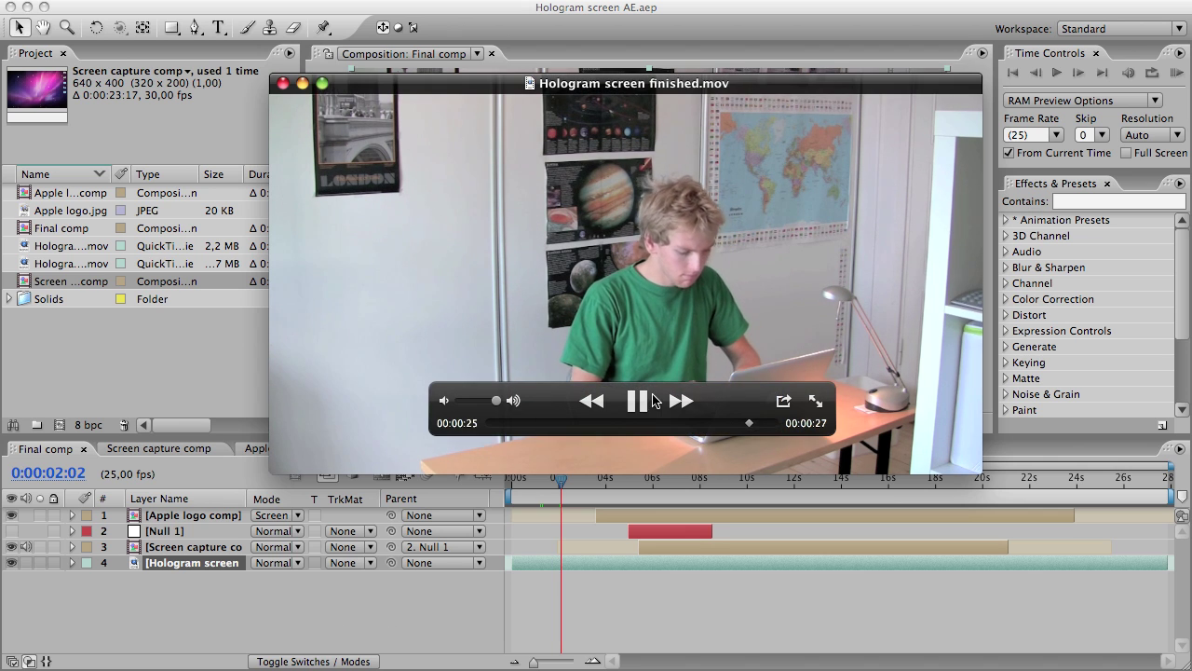
{"action": "left_click", "coordinate": [640, 401]}
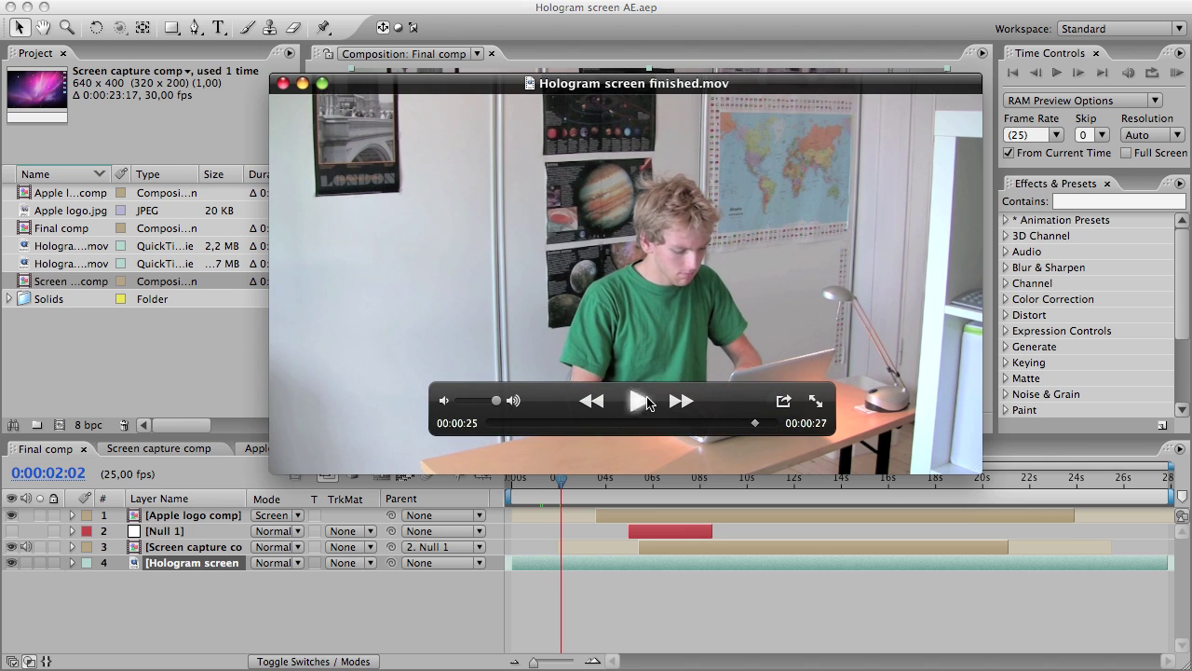
Create a new composition from the Hologram screen mats 2 clip
{"action": "double_click", "coordinate": [592, 83]}
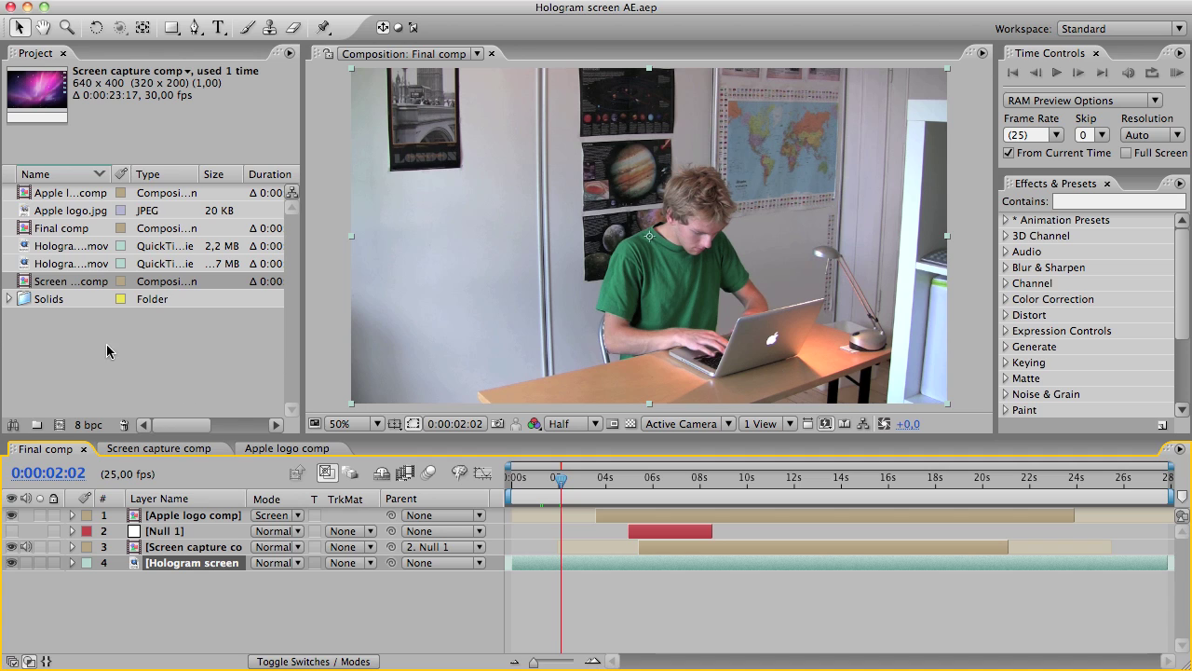
{"action": "left_click", "coordinate": [62, 264]}
{"action": "left_click", "coordinate": [74, 249]}
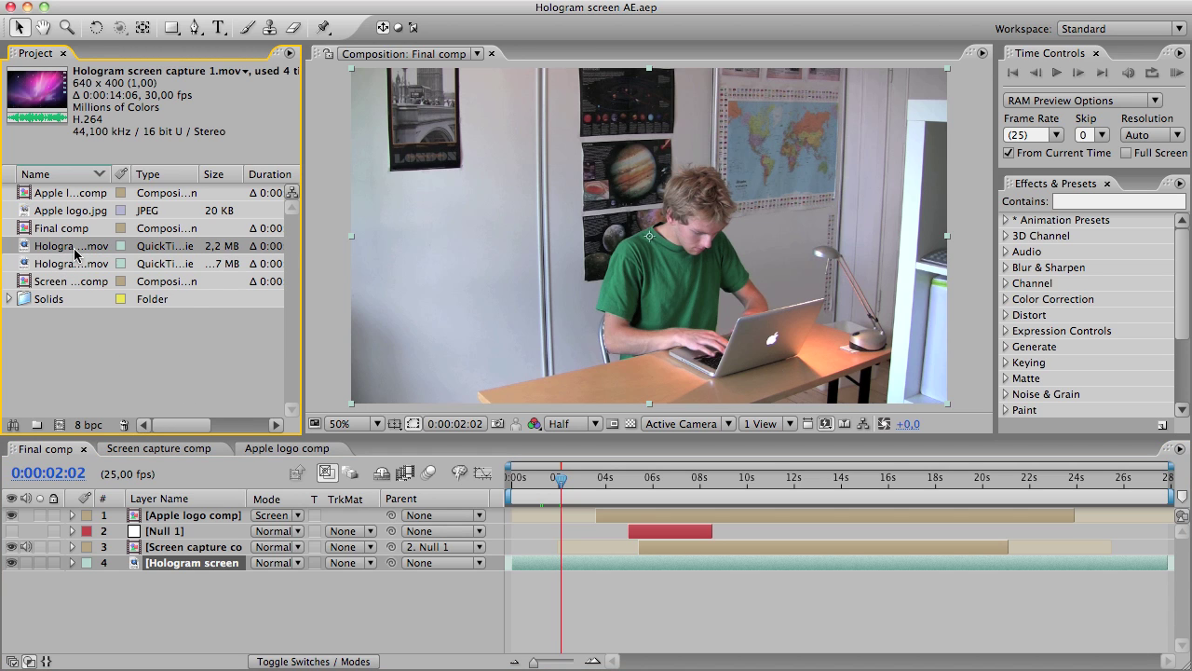
{"action": "left_click", "coordinate": [79, 265]}
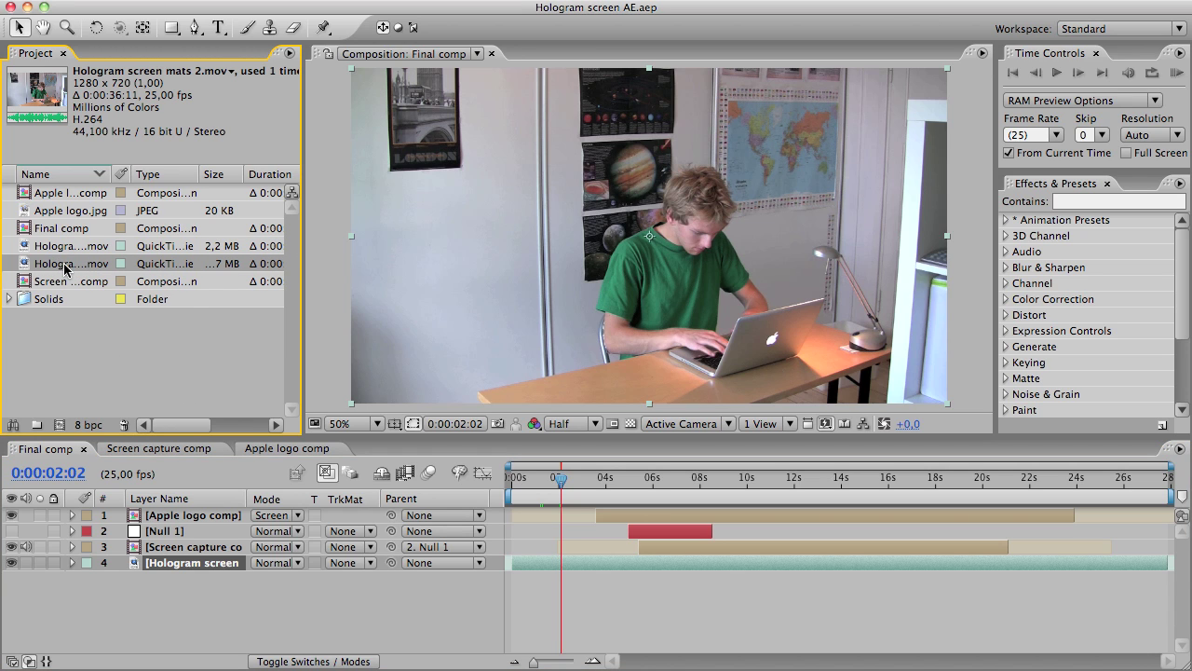
{"action": "left_click_drag", "start_coordinate": [67, 266], "coordinate": [58, 424]}
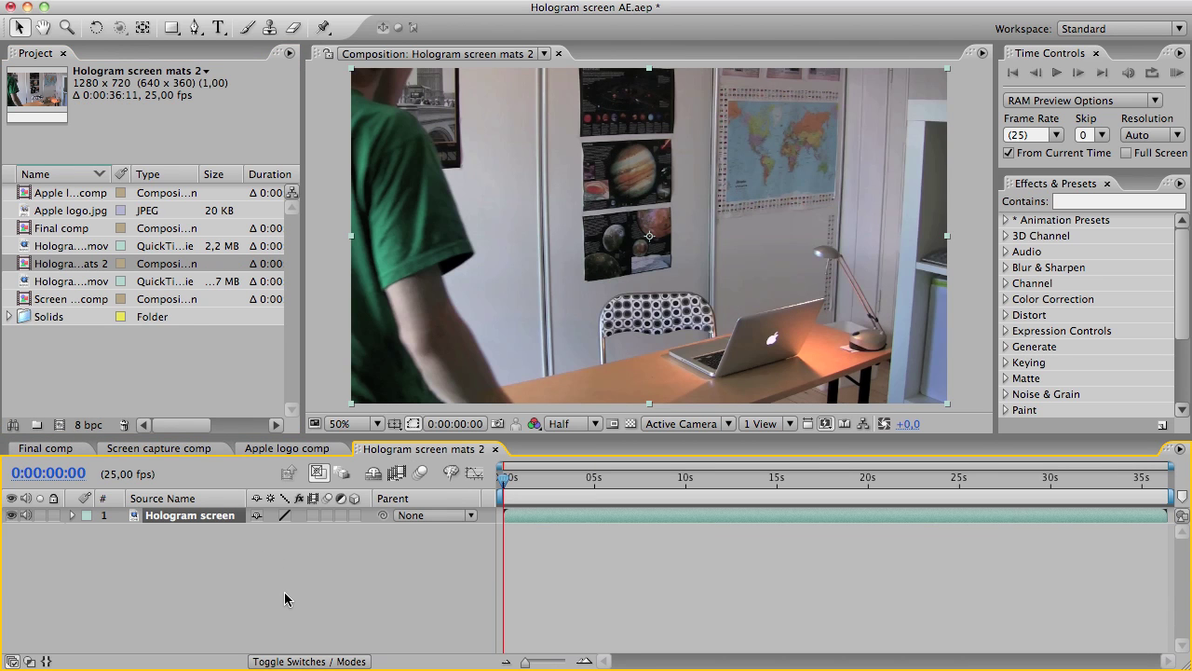
Rename the clip's layer to Footage
{"action": "key", "text": "Return"}
{"action": "type", "text": "Footage"}
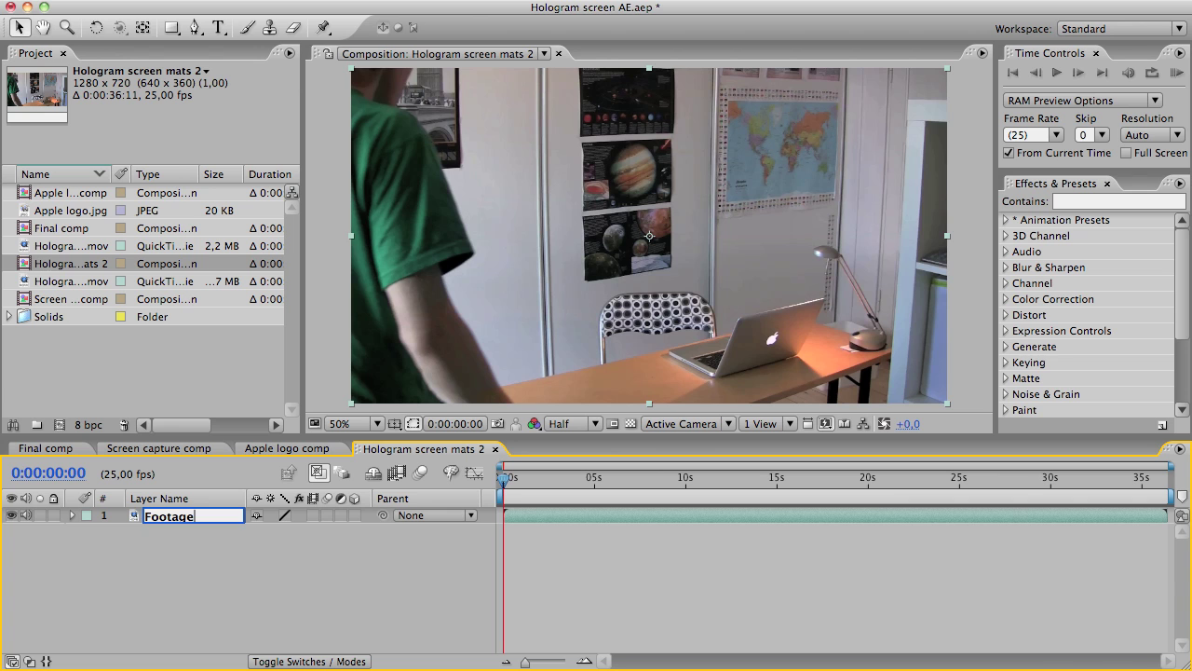
{"action": "key", "text": "Return"}
{"action": "left_click", "coordinate": [429, 547]}
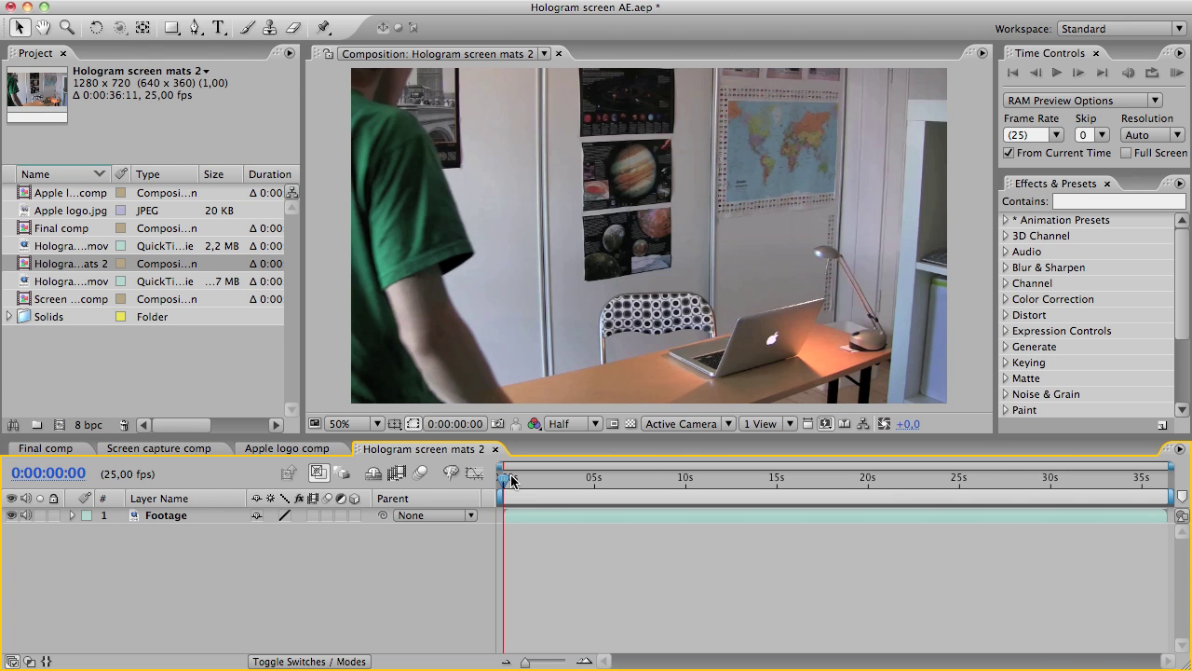
Trim the comp to the work area, leaving about 27 seconds
{"action": "left_click_drag", "start_coordinate": [510, 480], "coordinate": [1125, 501]}
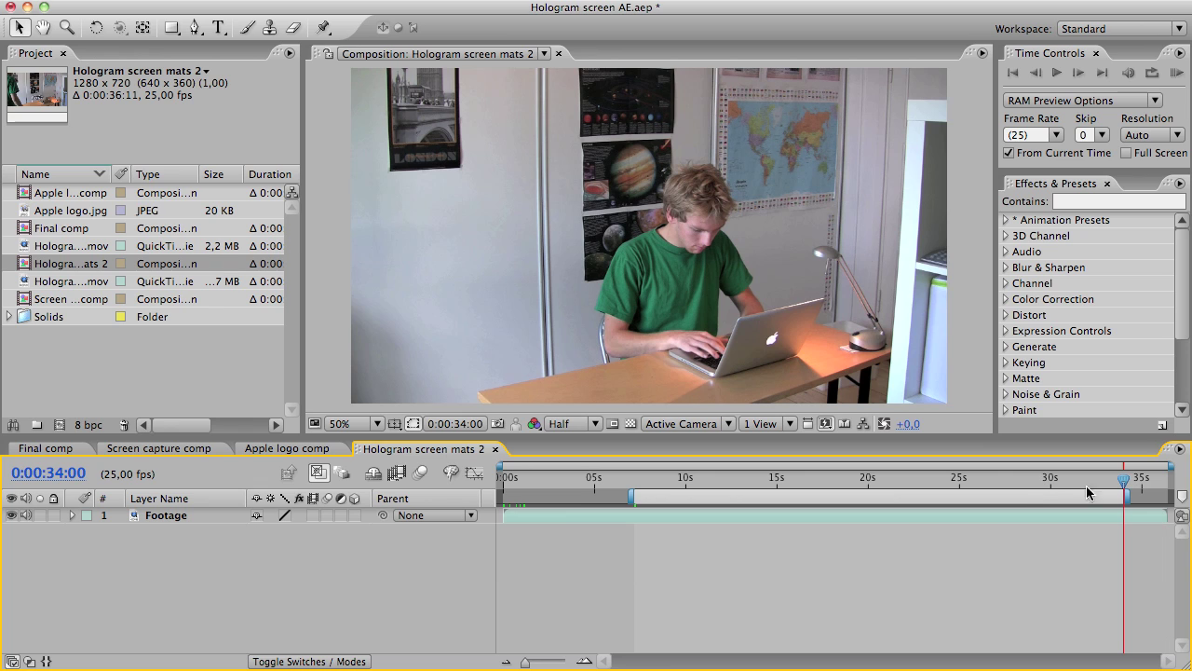
{"action": "right_click", "coordinate": [1058, 497]}
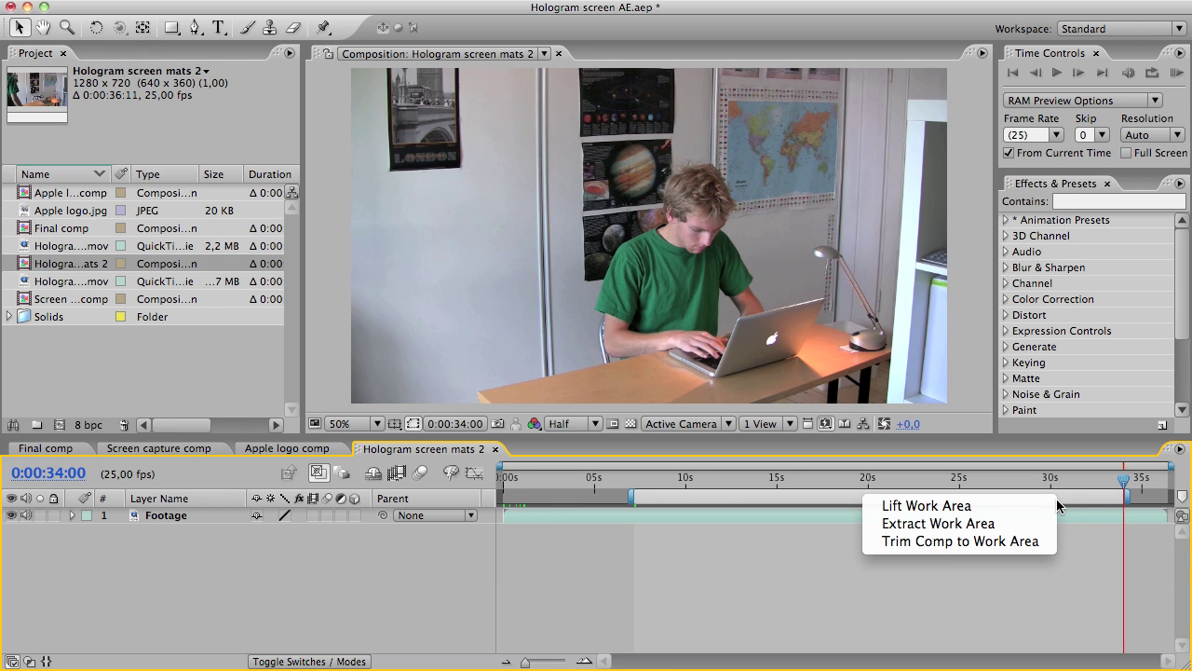
{"action": "left_click", "coordinate": [997, 540]}
{"action": "left_click_drag", "start_coordinate": [1160, 483], "coordinate": [710, 485]}
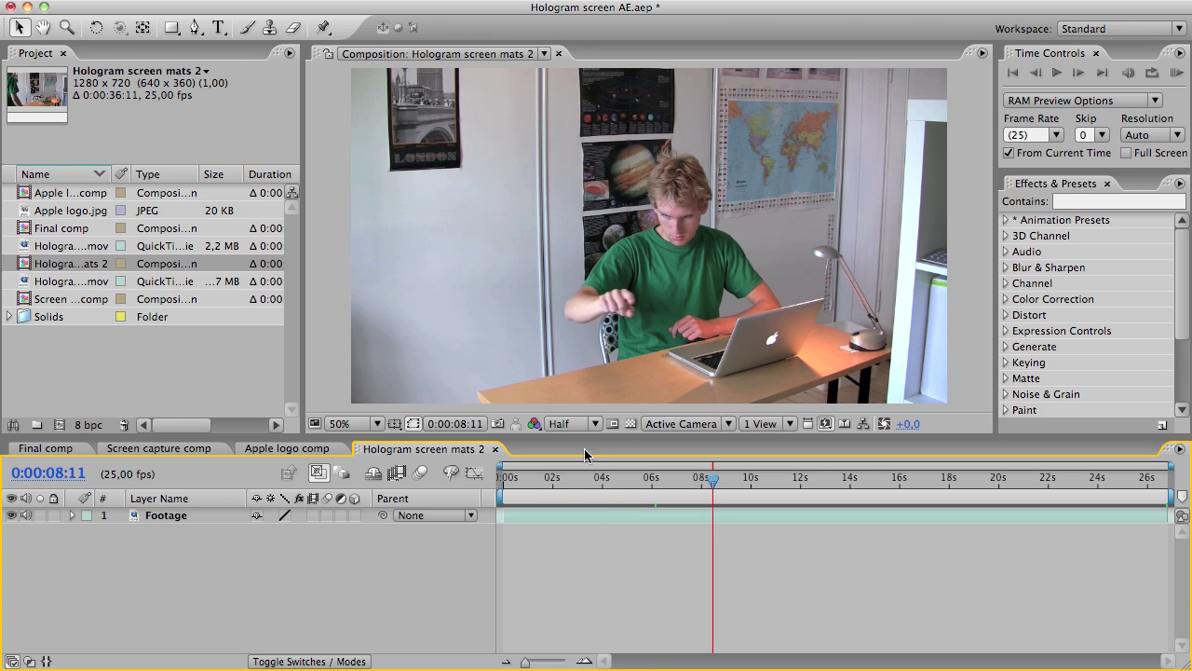
Open the Screen capture comp, enlarge the viewer, and preview it at Full resolution
{"action": "left_click", "coordinate": [185, 449]}
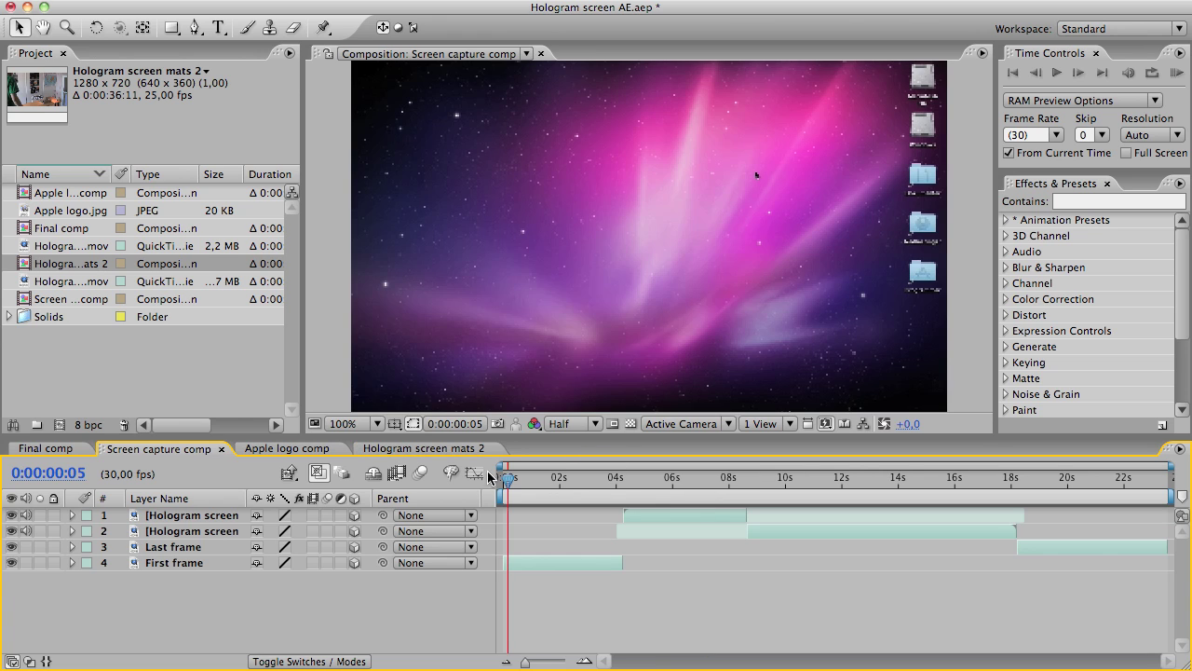
{"action": "left_click_drag", "start_coordinate": [508, 482], "coordinate": [563, 479]}
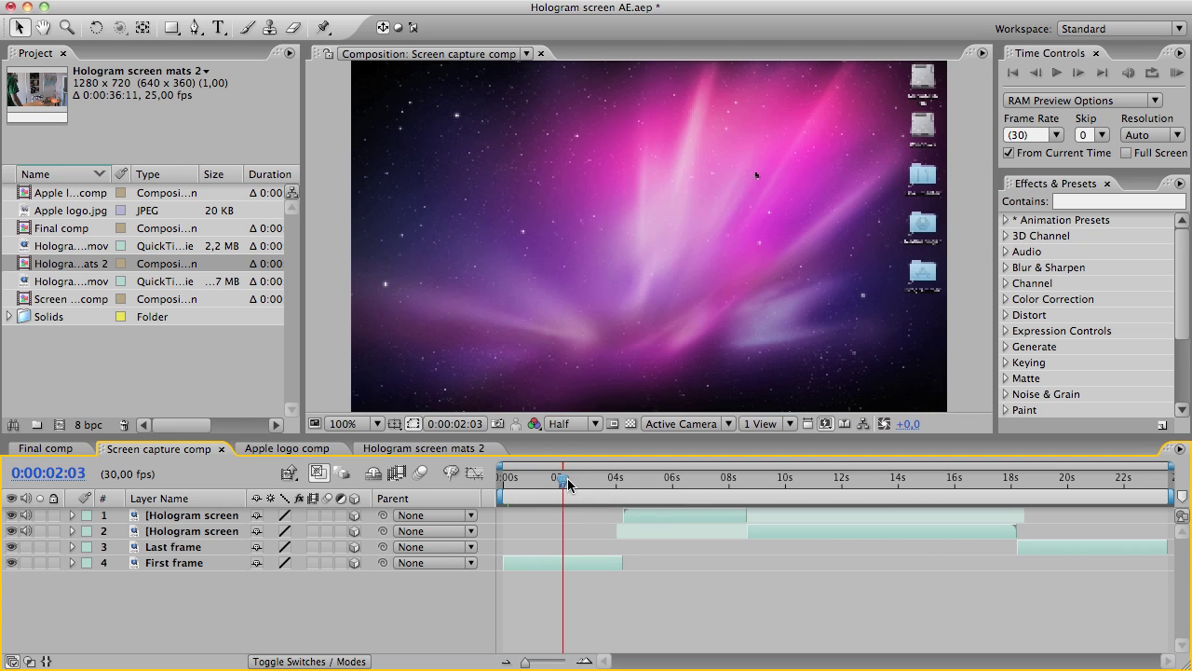
{"action": "left_click_drag", "start_coordinate": [556, 434], "coordinate": [558, 469]}
{"action": "left_click", "coordinate": [559, 463]}
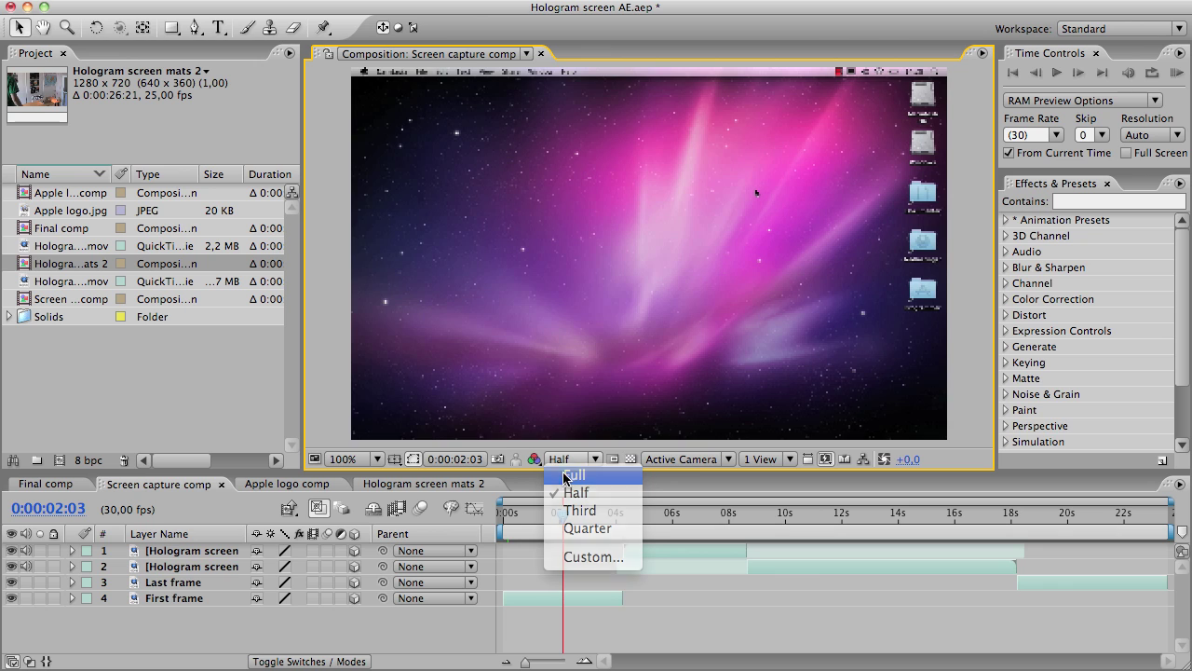
{"action": "left_click", "coordinate": [566, 443]}
{"action": "left_click_drag", "start_coordinate": [562, 519], "coordinate": [784, 545]}
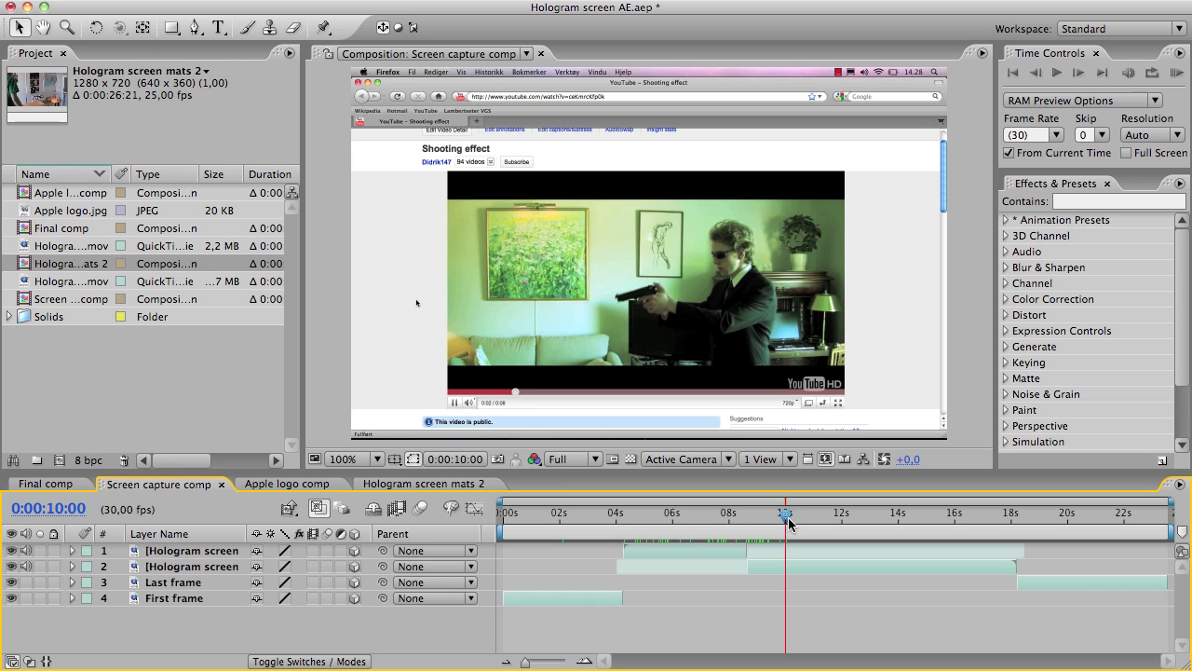
Add the Screen capture comp above Footage at 50% opacity
{"action": "left_click", "coordinate": [393, 485]}
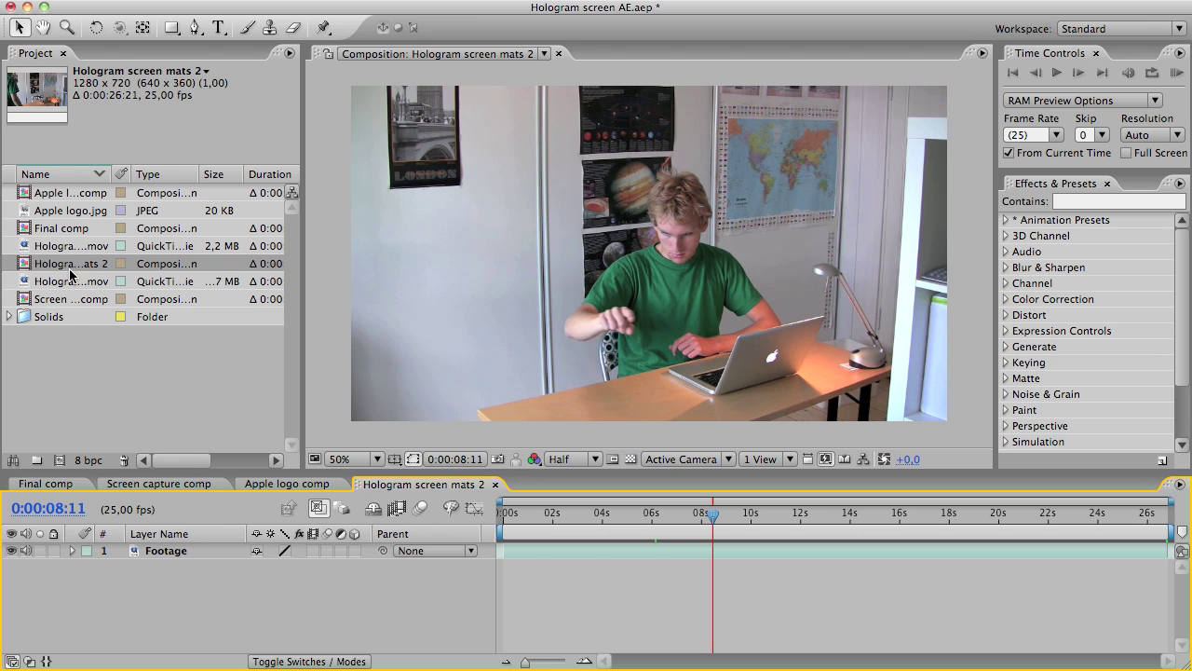
{"action": "left_click_drag", "start_coordinate": [70, 299], "coordinate": [192, 554]}
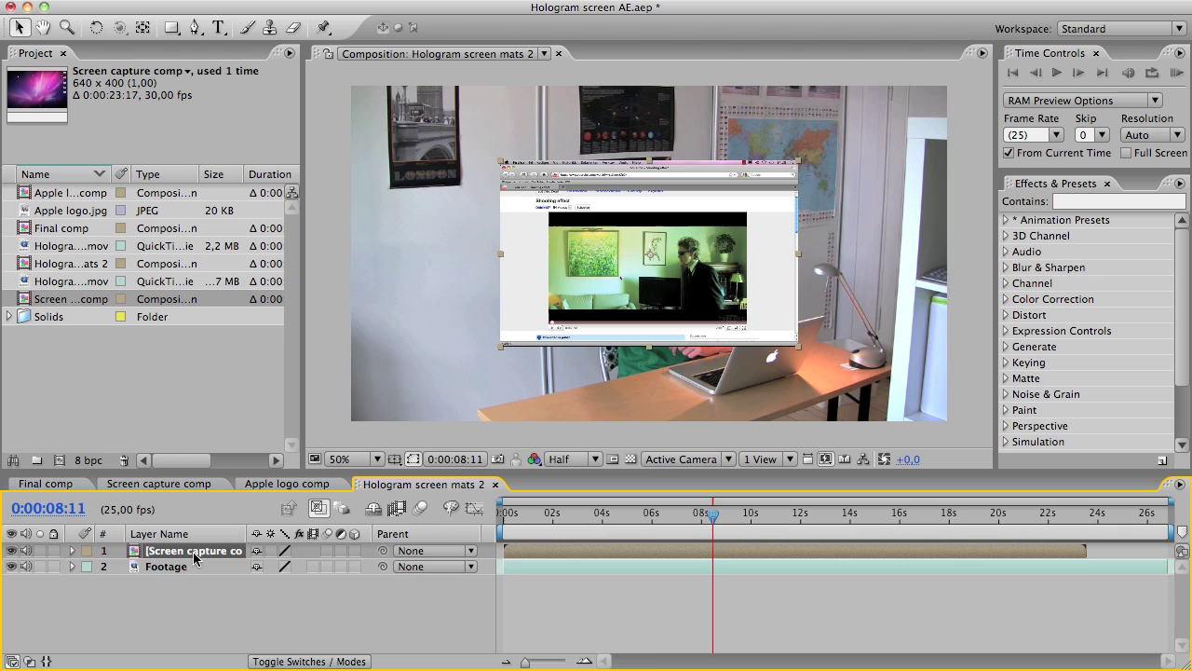
{"action": "key", "text": "t"}
{"action": "left_click", "coordinate": [257, 567]}
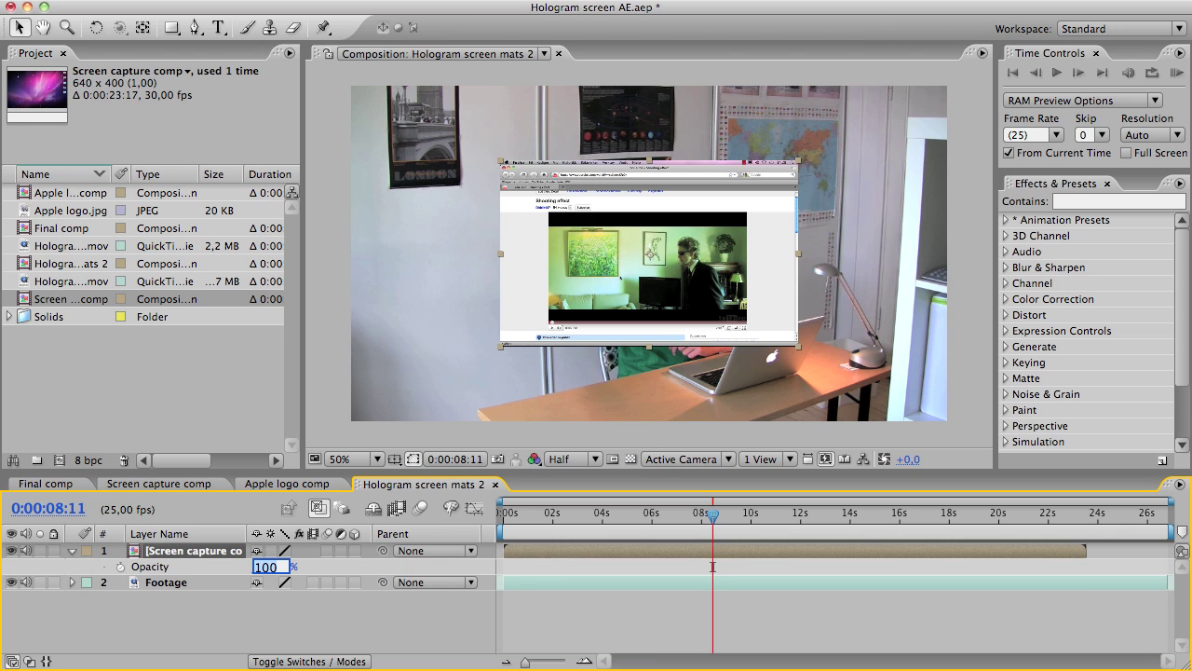
{"action": "key", "text": "Return"}
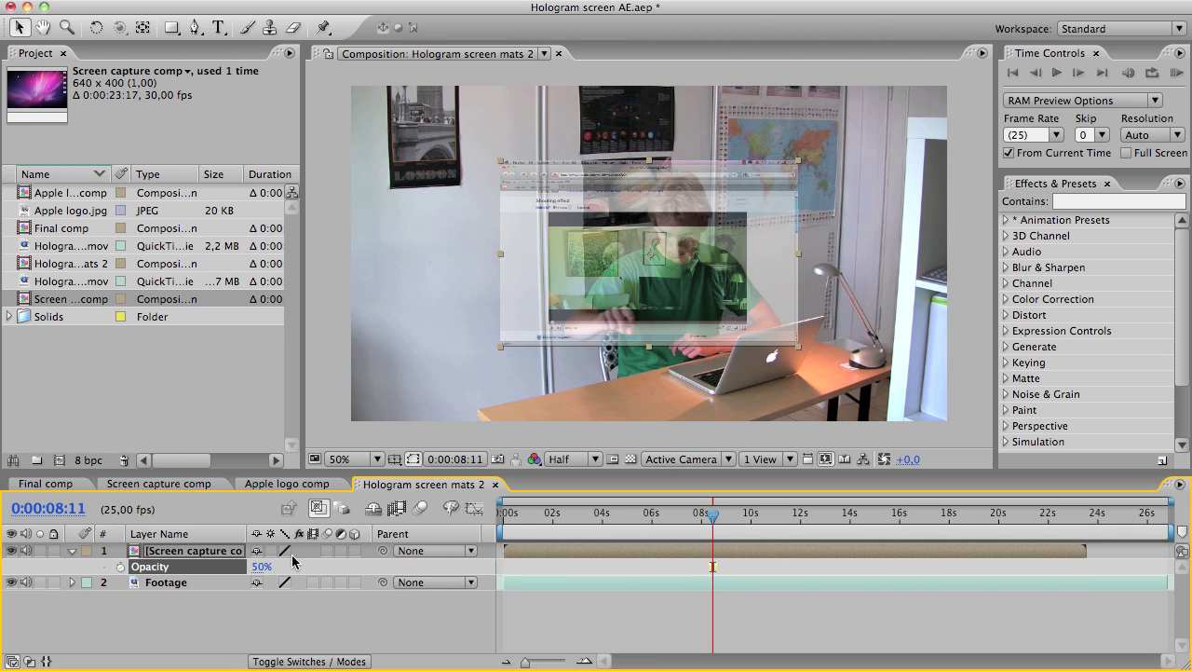
Make the screen layer 3D, rotate it -167° on Y, and move it up-left
{"action": "left_click", "coordinate": [354, 551]}
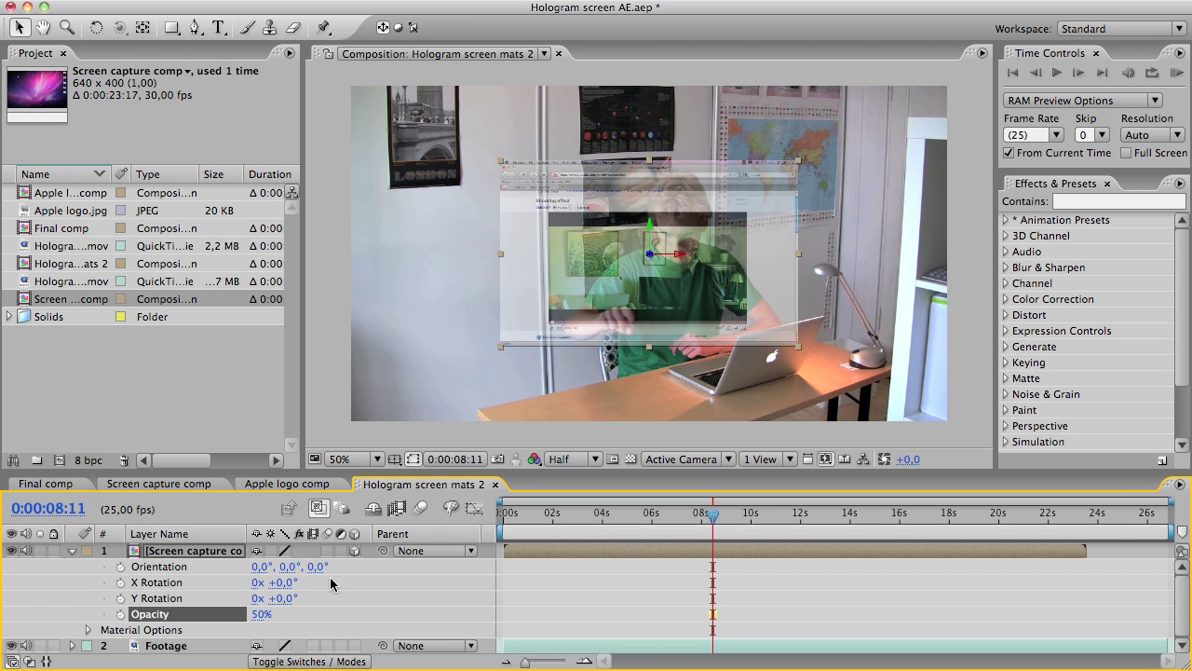
{"action": "left_click", "coordinate": [300, 661]}
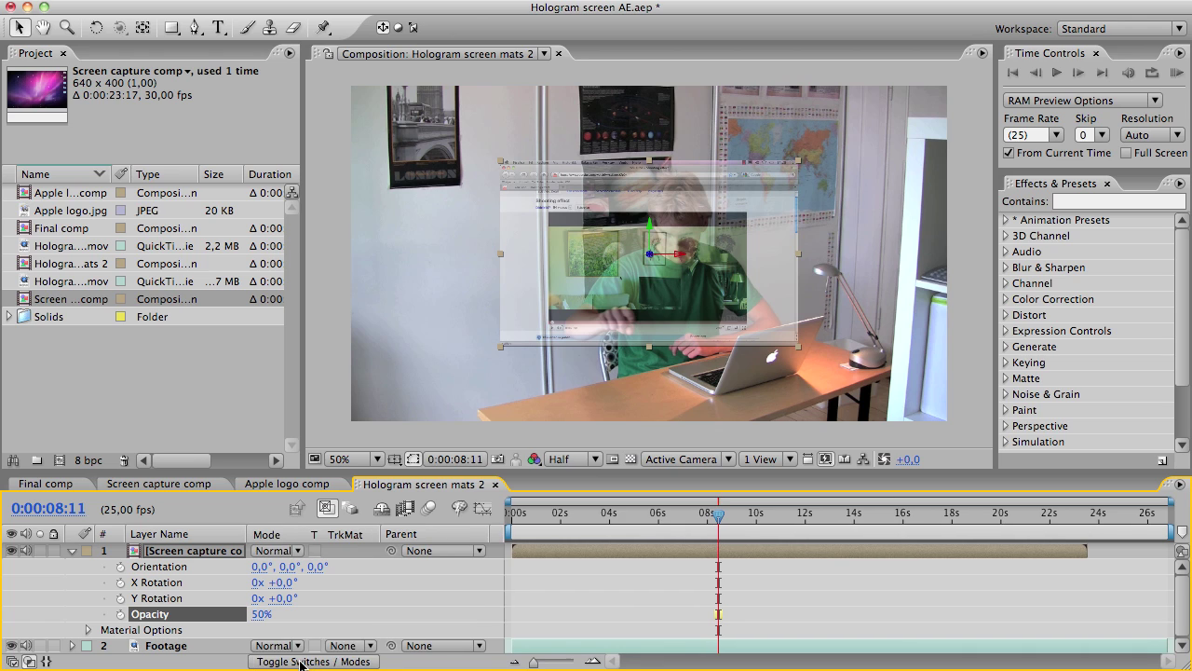
{"action": "left_click", "coordinate": [300, 662]}
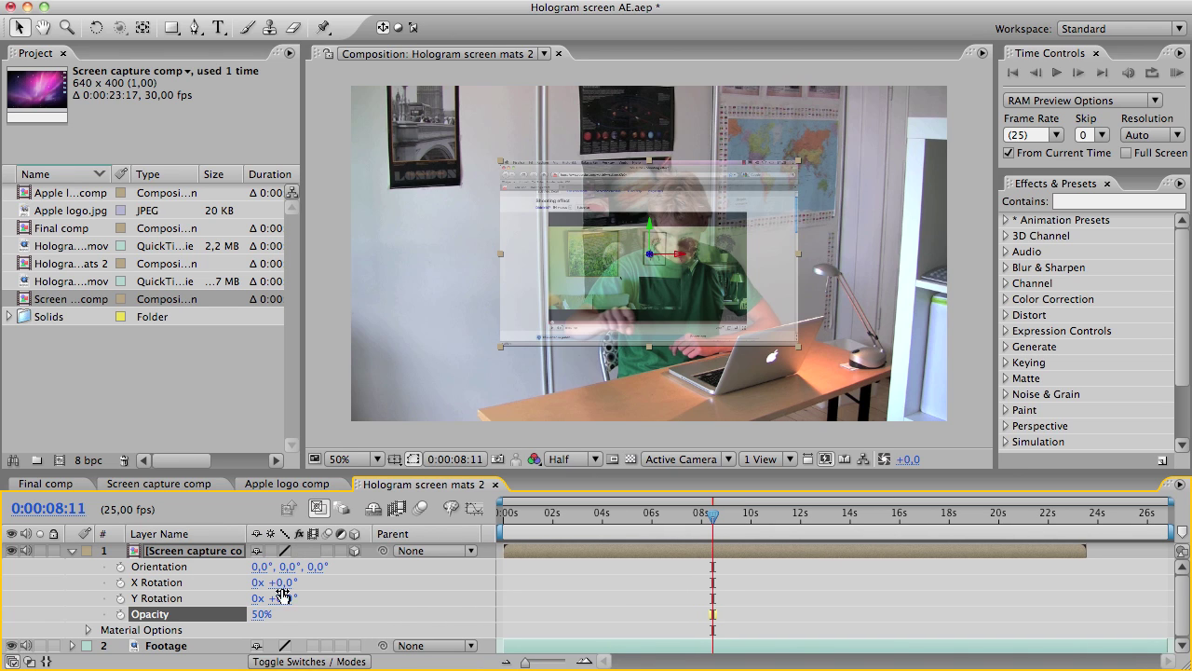
{"action": "left_click_drag", "start_coordinate": [284, 601], "coordinate": [129, 598]}
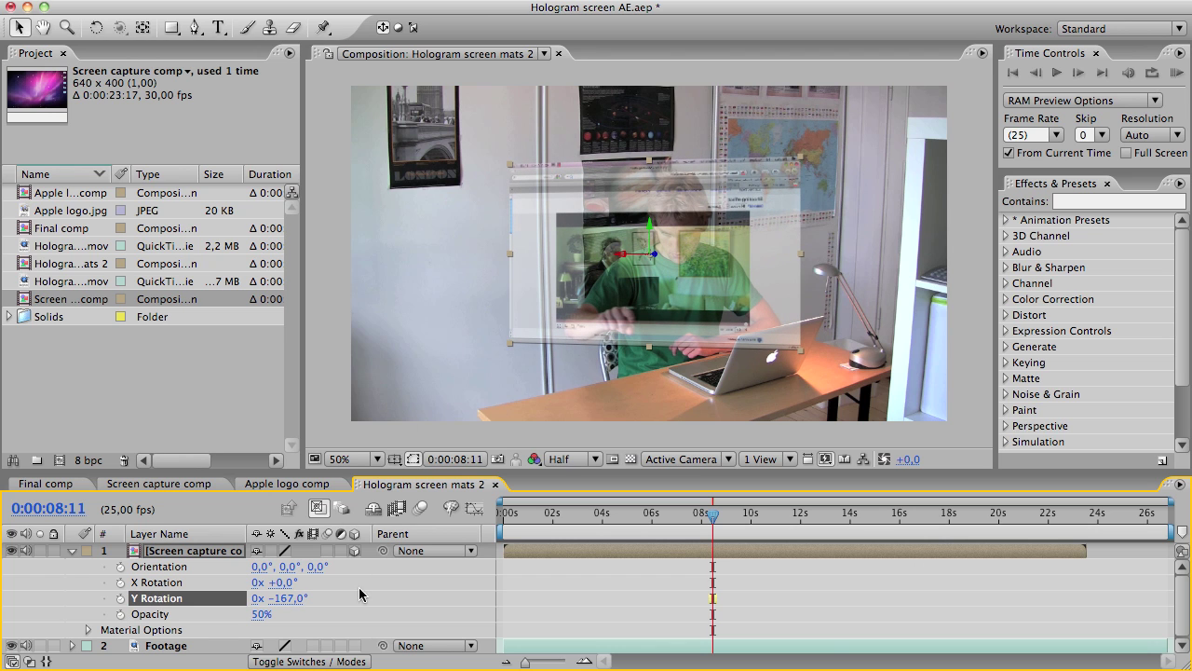
{"action": "left_click_drag", "start_coordinate": [716, 286], "coordinate": [671, 253]}
{"action": "left_click", "coordinate": [206, 555]}
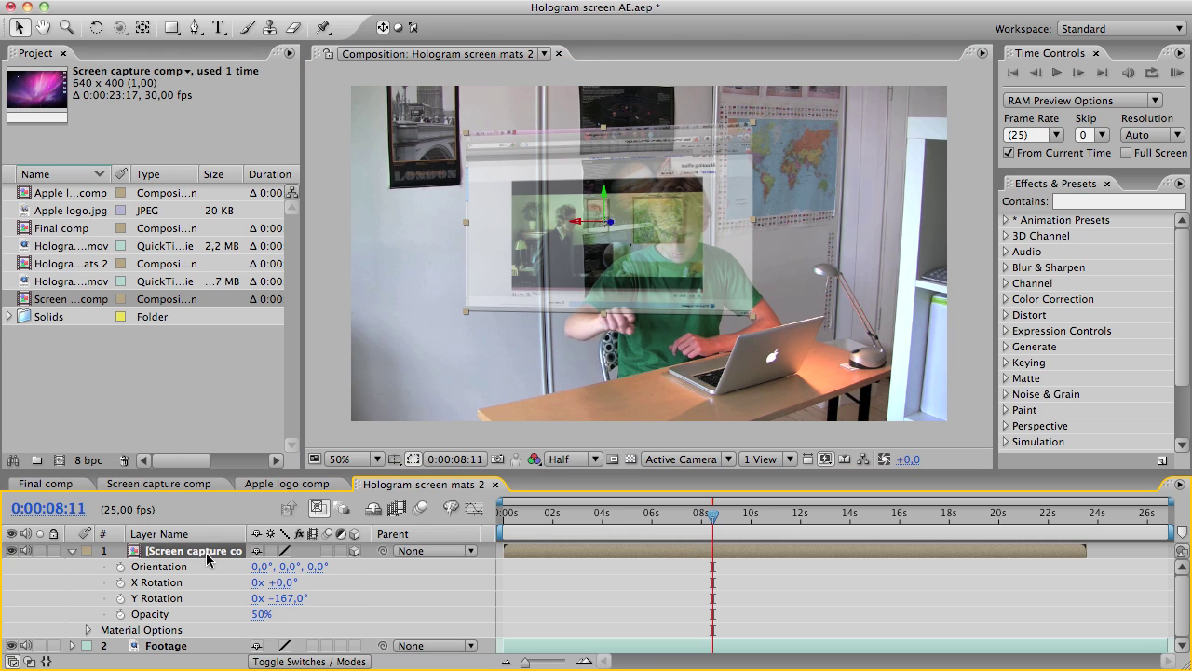
Scale the screen layer to 85% and start it later in the timeline
{"action": "key", "text": "shift+s"}
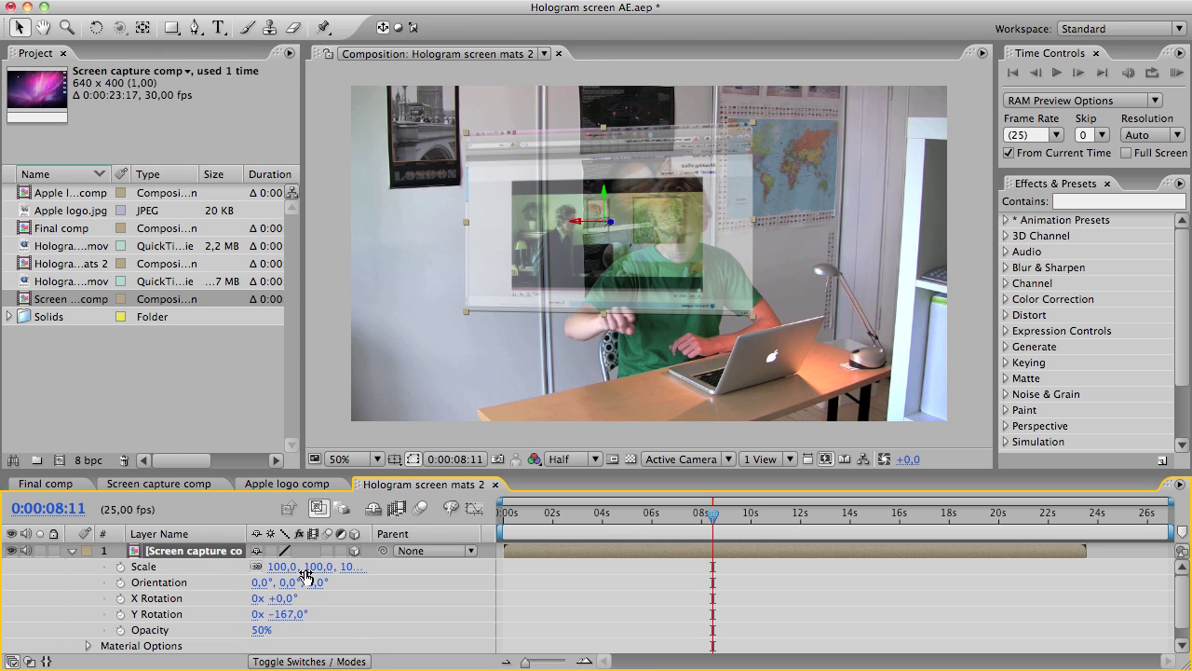
{"action": "left_click", "coordinate": [318, 566]}
{"action": "type", "text": "85"}
{"action": "key", "text": "Return"}
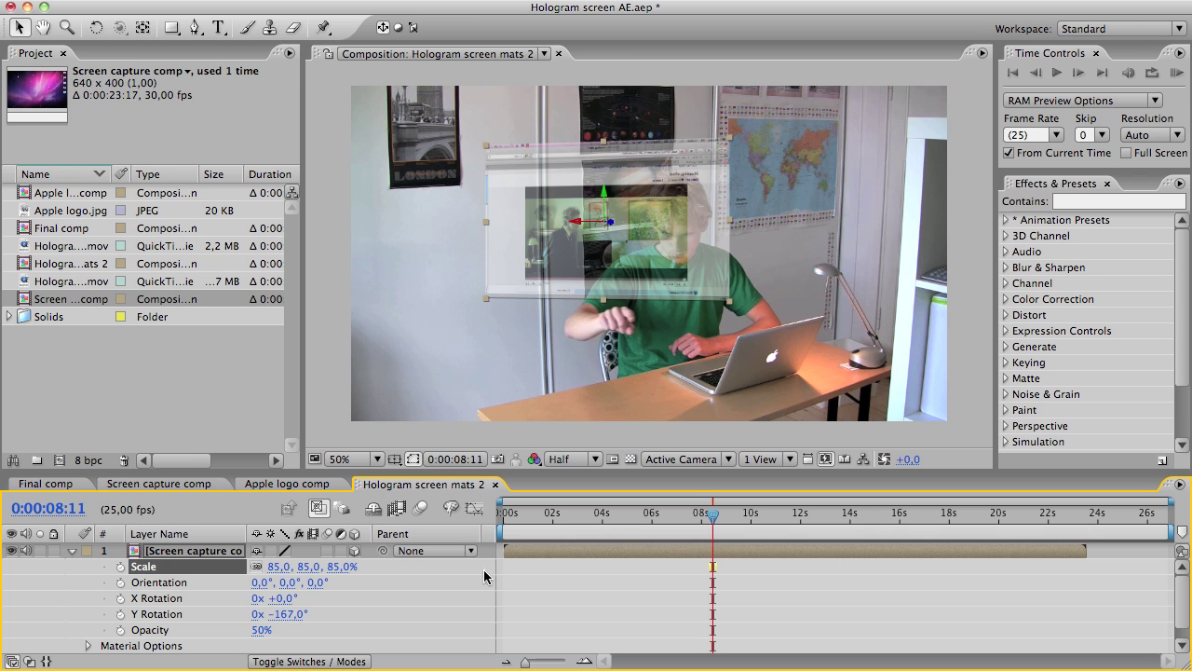
{"action": "left_click_drag", "start_coordinate": [684, 545], "coordinate": [761, 549]}
Position the screen in front of the raised finger around 9 seconds
{"action": "left_click_drag", "start_coordinate": [716, 517], "coordinate": [736, 517]}
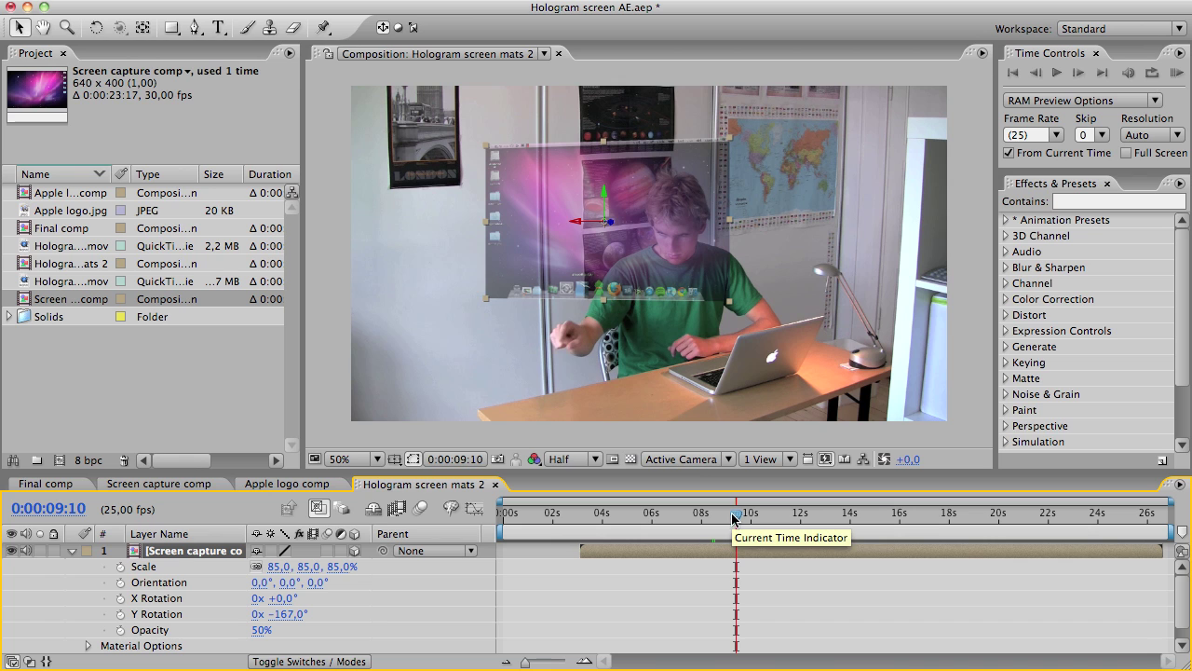
{"action": "left_click", "coordinate": [552, 268]}
{"action": "left_click_drag", "start_coordinate": [552, 268], "coordinate": [577, 315]}
{"action": "left_click_drag", "start_coordinate": [733, 519], "coordinate": [671, 552]}
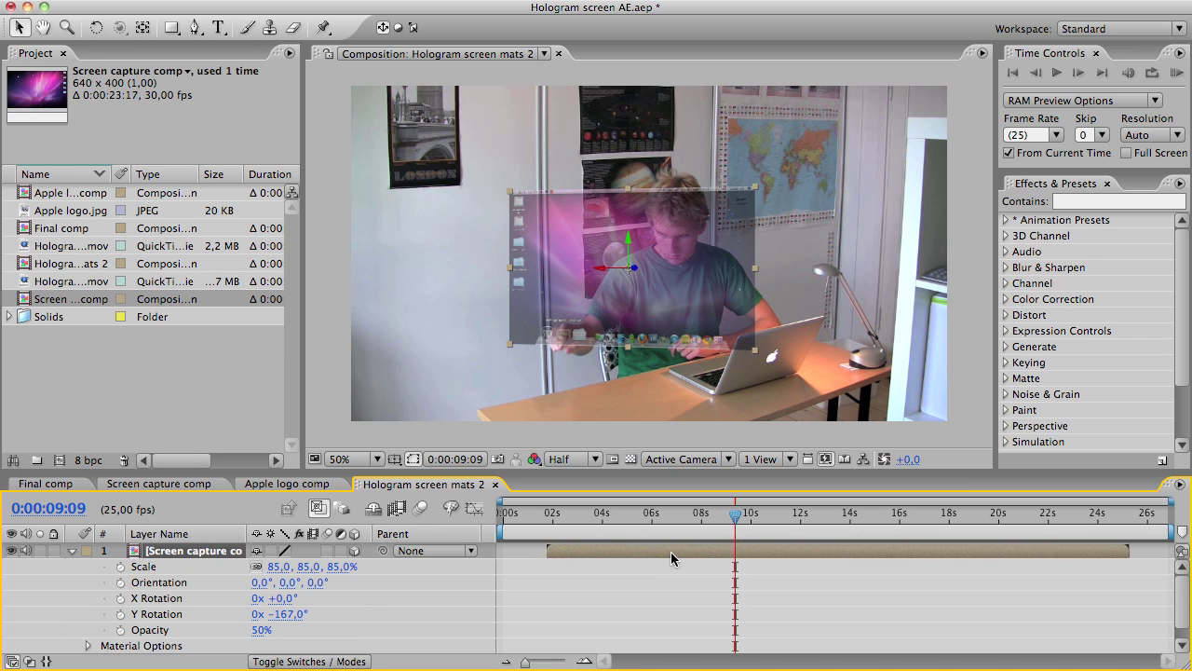
{"action": "left_click_drag", "start_coordinate": [735, 517], "coordinate": [662, 546]}
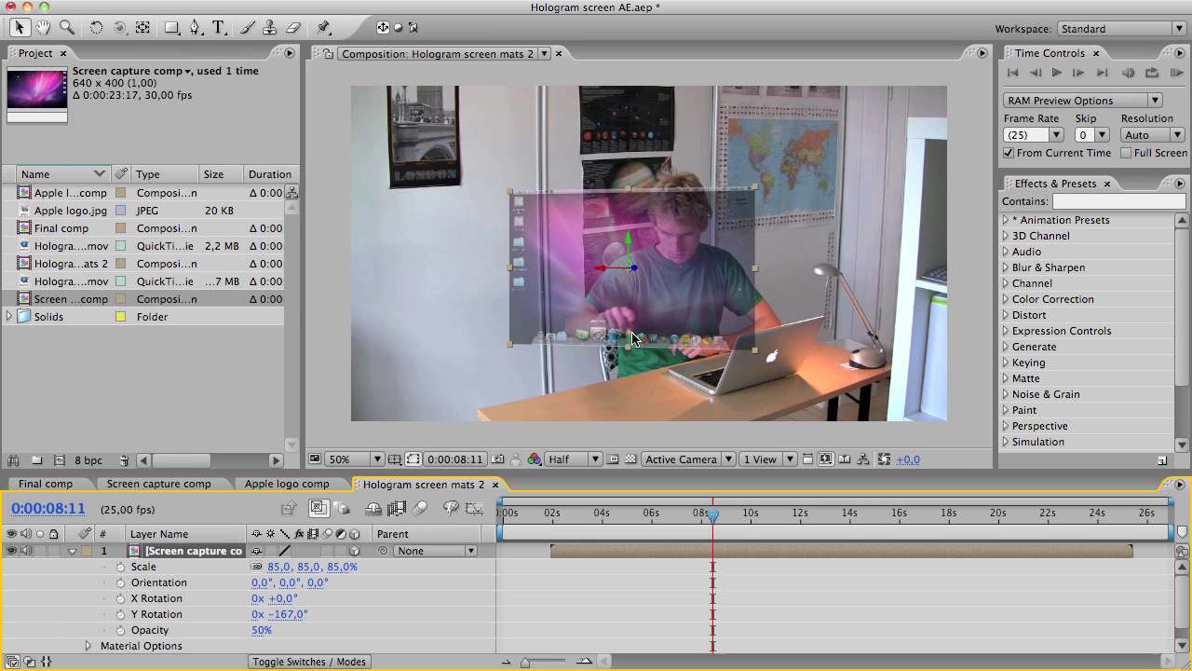
{"action": "left_click_drag", "start_coordinate": [637, 341], "coordinate": [635, 333]}
{"action": "left_click_drag", "start_coordinate": [716, 531], "coordinate": [690, 528]}
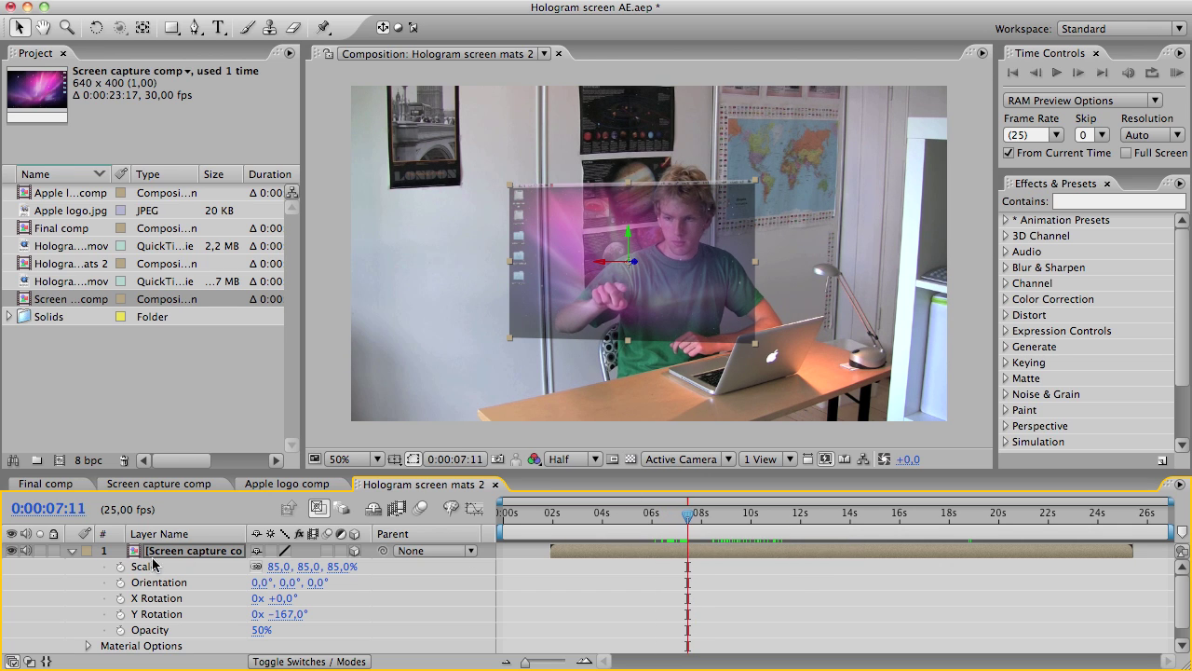
Hide the screen capture layer and show the Tracker Controls panel
{"action": "key", "text": "p"}
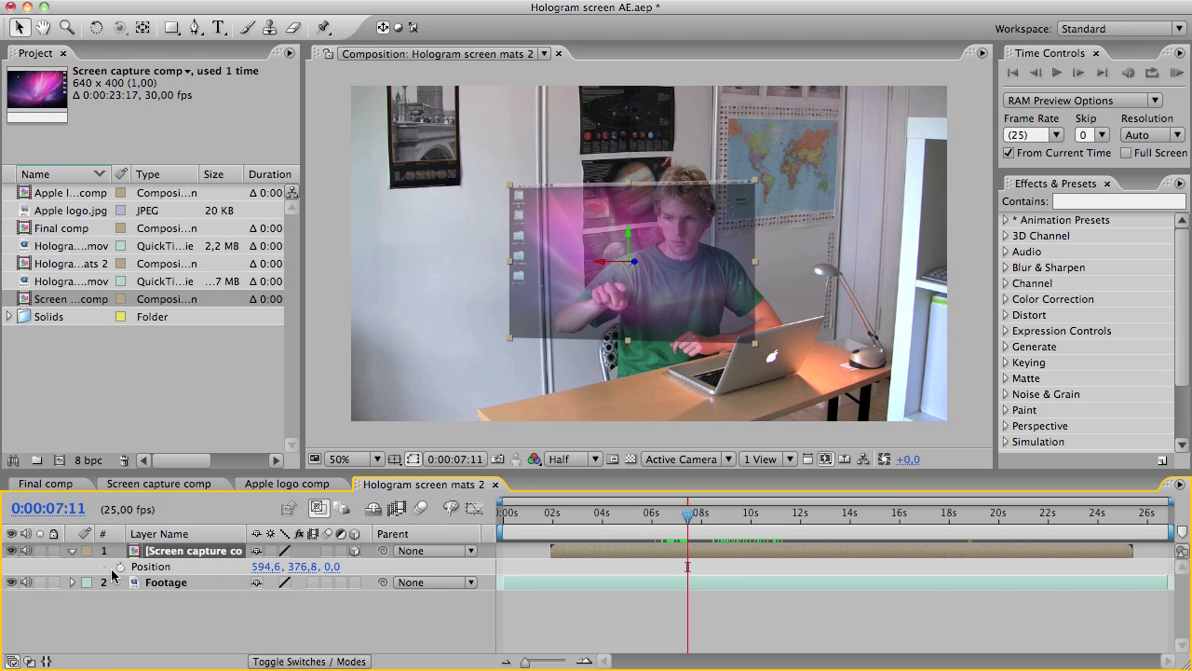
{"action": "left_click", "coordinate": [11, 550]}
{"action": "left_click", "coordinate": [533, 1]}
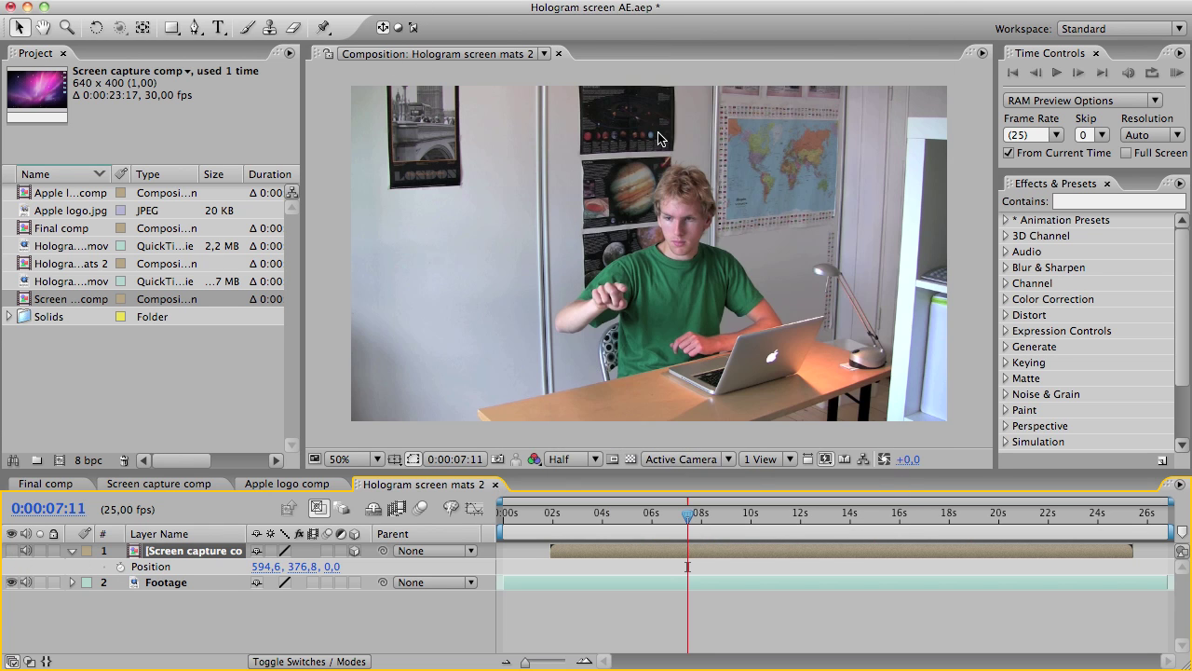
{"action": "left_click", "coordinate": [568, 2]}
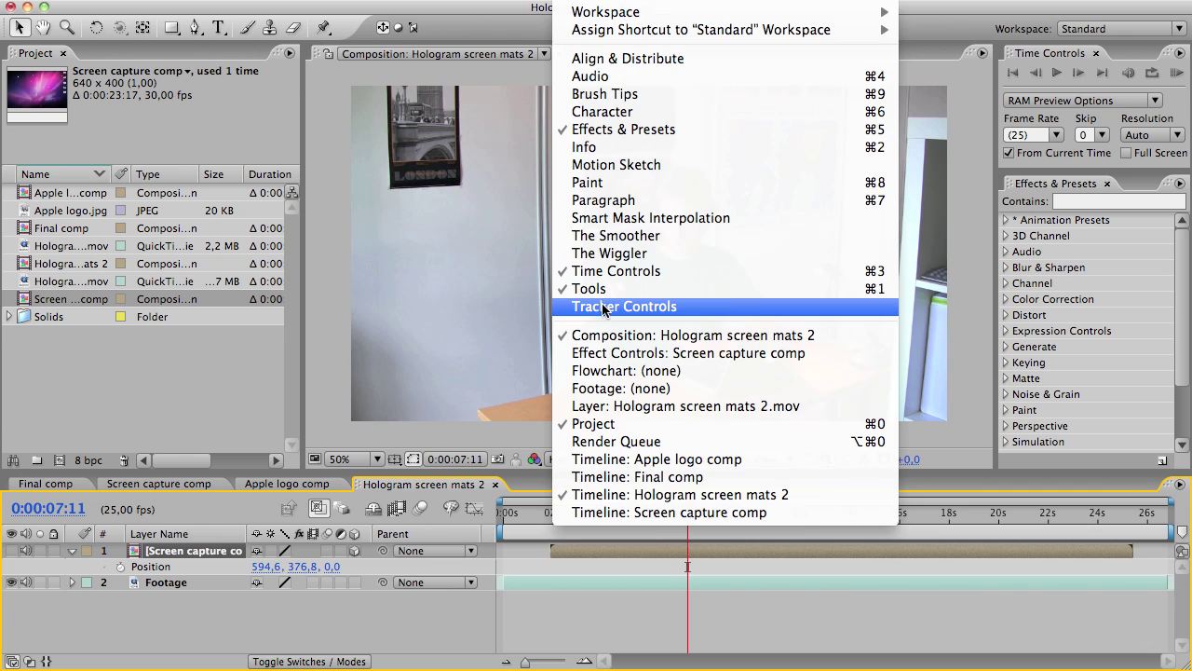
{"action": "left_click", "coordinate": [618, 456]}
Add a Track Motion point on Footage, then select Null 1 in the Final comp
{"action": "left_click", "coordinate": [198, 585]}
{"action": "left_click", "coordinate": [1049, 509]}
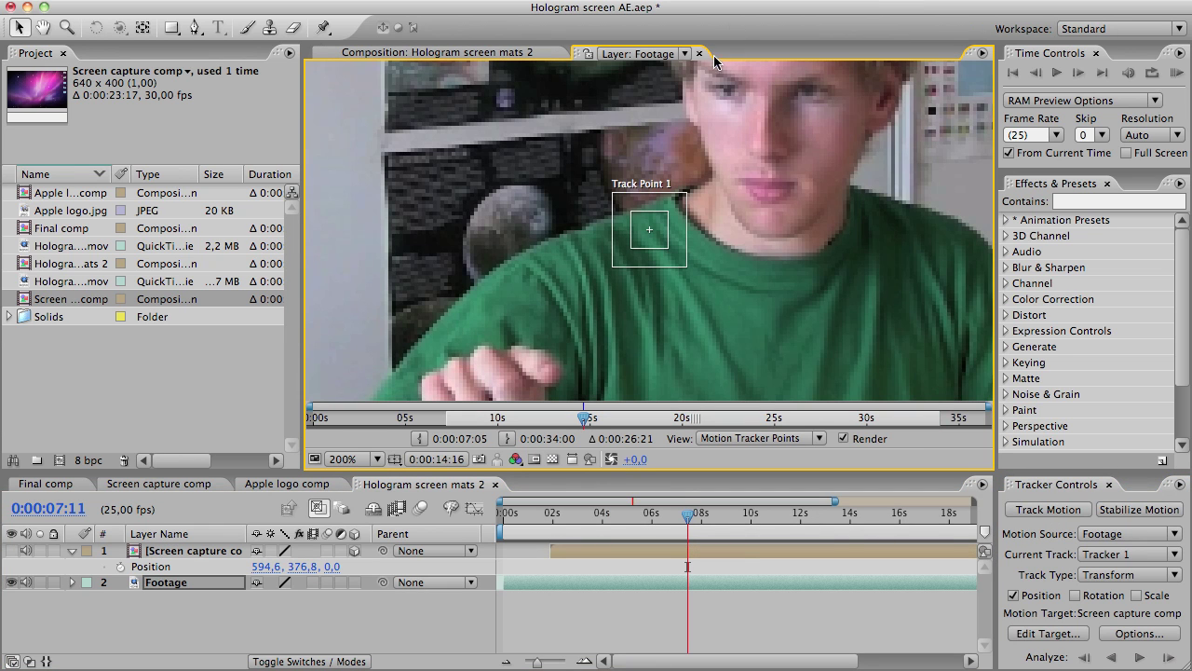
{"action": "left_click", "coordinate": [699, 54]}
{"action": "left_click", "coordinate": [1109, 485]}
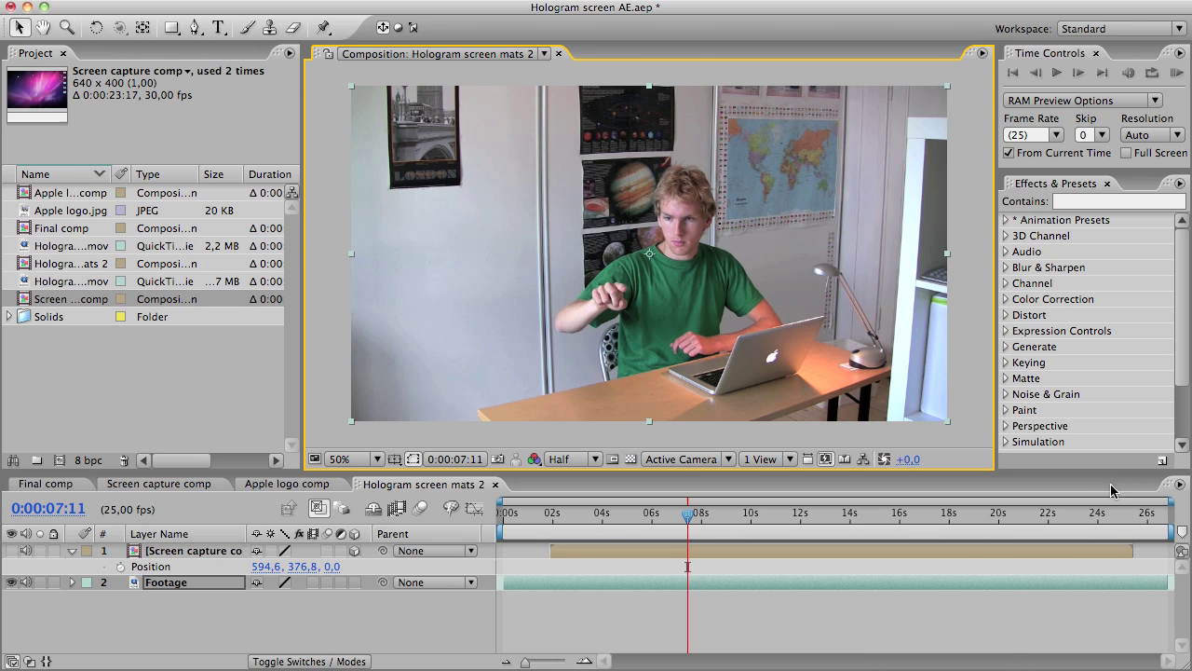
{"action": "left_click", "coordinate": [44, 483]}
{"action": "left_click", "coordinate": [165, 567]}
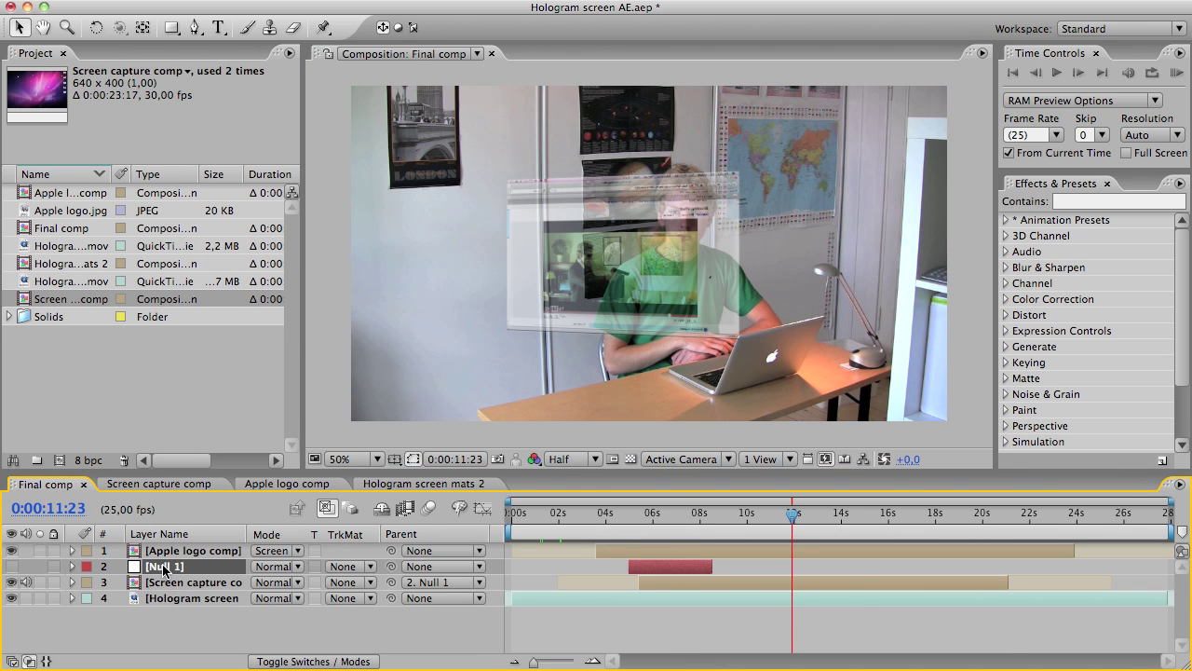
Paste the tracked Null 1 into Hologram screen mats 2 and check it follows the finger
{"action": "left_click", "coordinate": [420, 483]}
{"action": "key", "text": "super+v"}
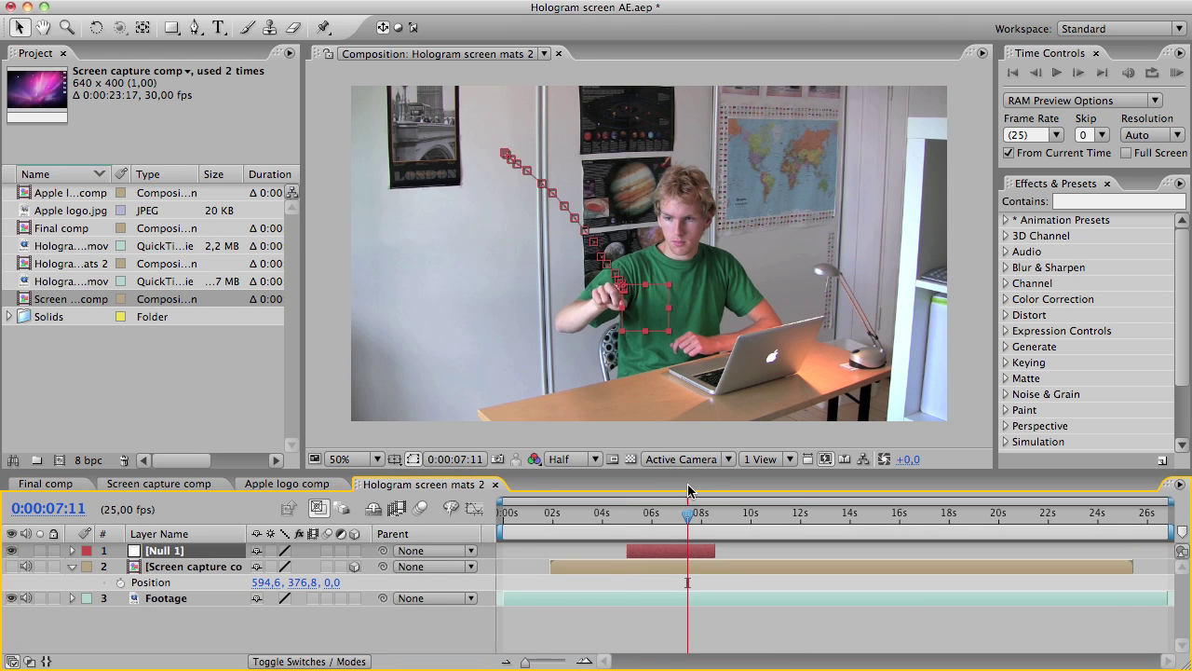
{"action": "mouse_move", "coordinate": [670, 514]}
{"action": "left_mouse_down"}
{"action": "mouse_move", "coordinate": [665, 531]}
{"action": "mouse_move", "coordinate": [684, 518]}
{"action": "left_mouse_up"}
{"action": "key", "text": "/"}
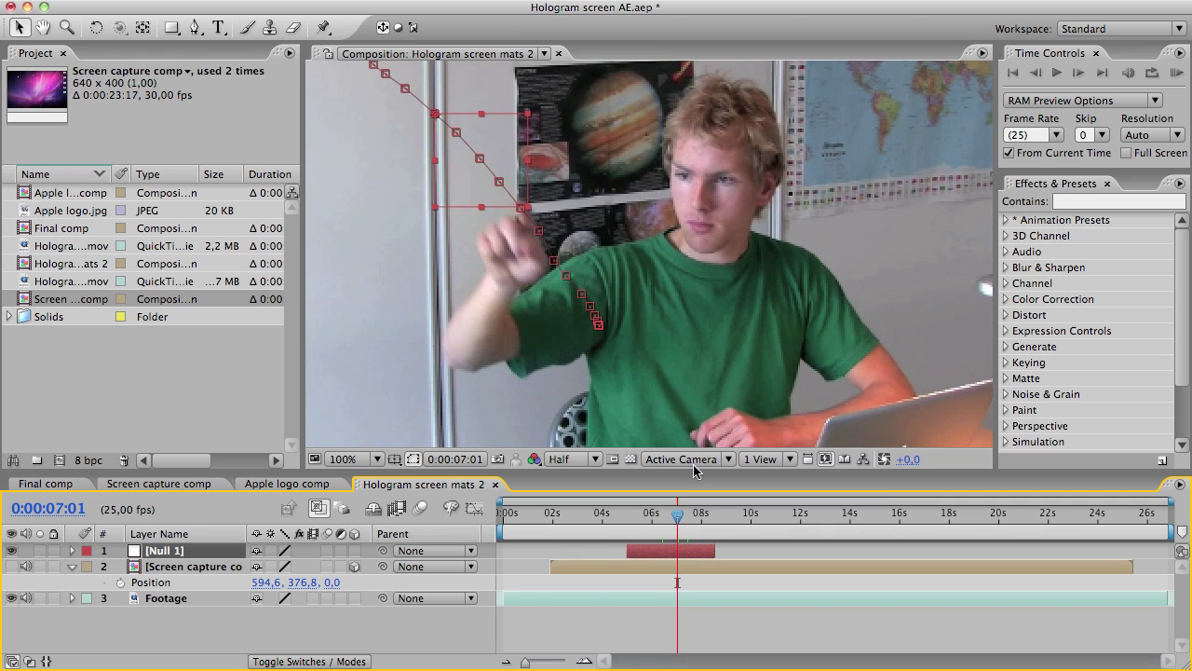
{"action": "left_click_drag", "start_coordinate": [641, 551], "coordinate": [638, 552]}
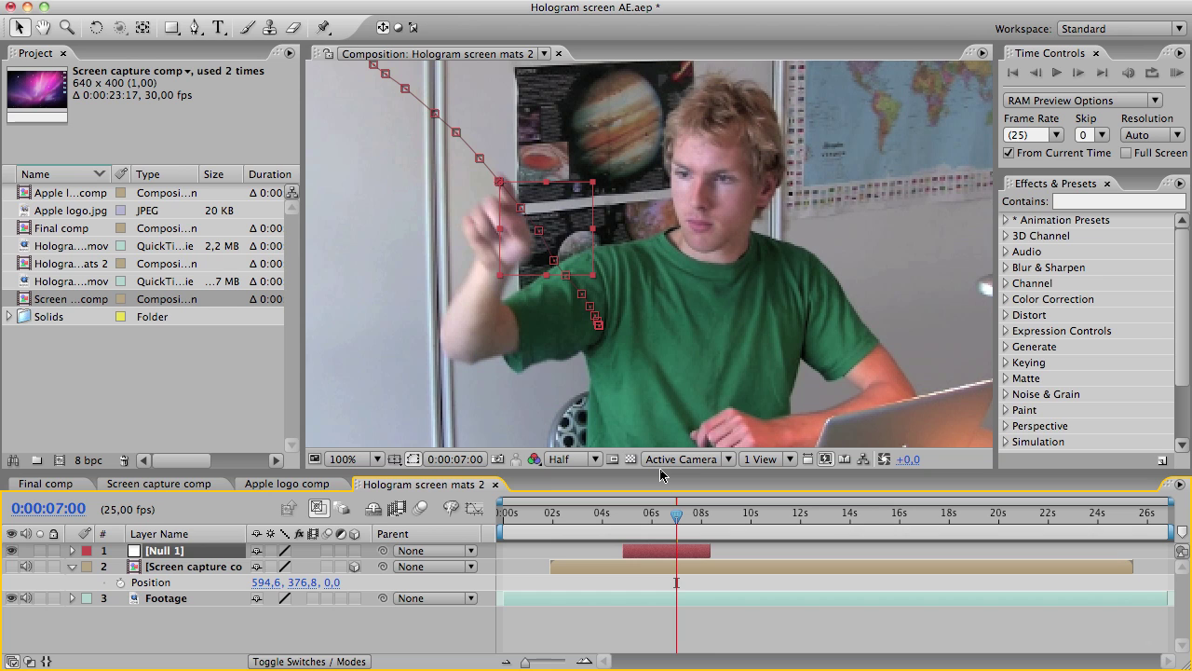
{"action": "scroll", "coordinate": [670, 349], "scroll_direction": "down", "scroll_amount": 2}
{"action": "left_click_drag", "start_coordinate": [675, 514], "coordinate": [702, 515]}
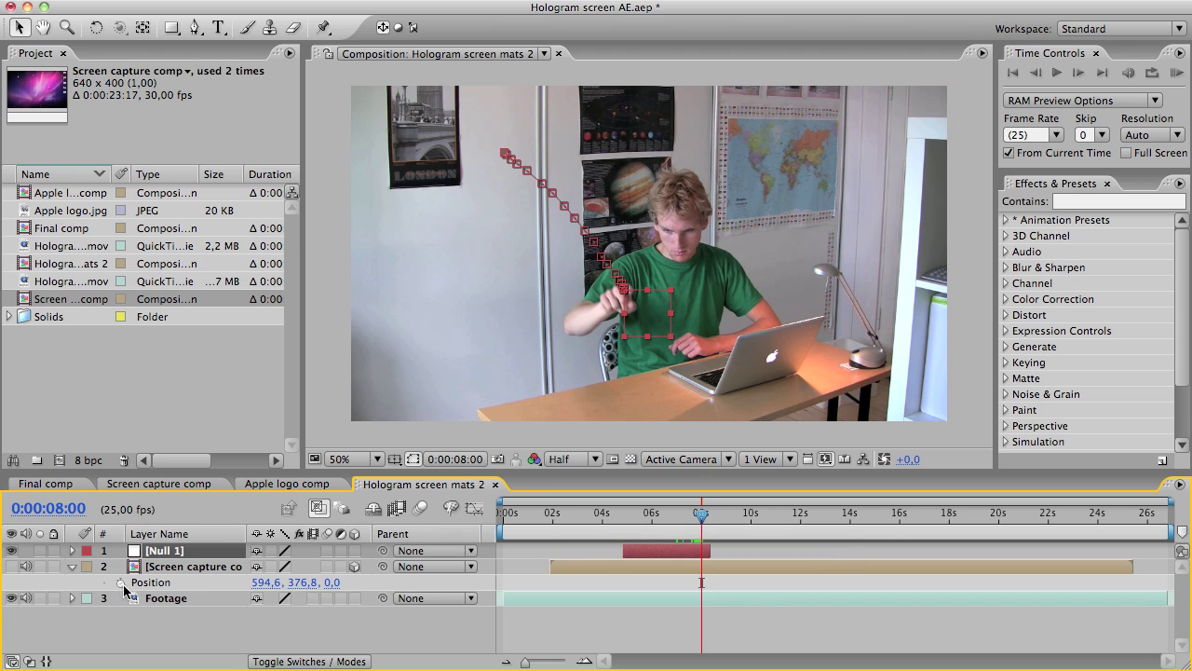
Show the screen capture layer again and parent it to Null 1
{"action": "left_click", "coordinate": [11, 567]}
{"action": "left_click_drag", "start_coordinate": [380, 568], "coordinate": [166, 551]}
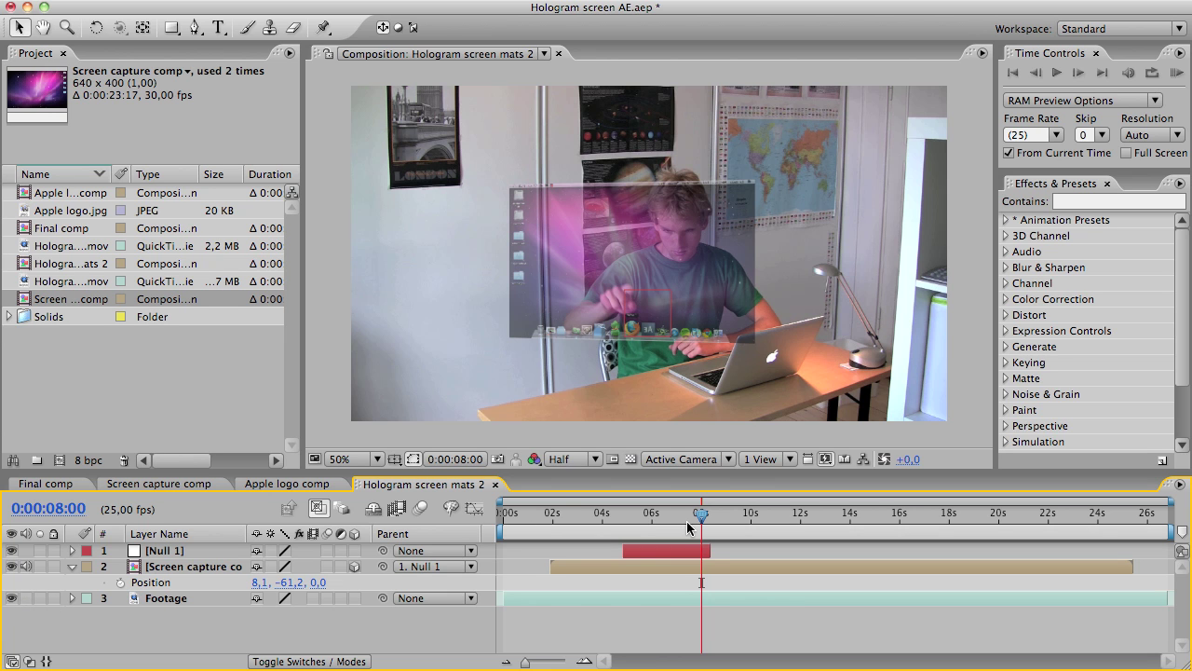
{"action": "left_click_drag", "start_coordinate": [702, 520], "coordinate": [958, 550]}
Keyframe the screen's Position near 18 seconds and slide it toward the top-left
{"action": "left_click", "coordinate": [233, 572]}
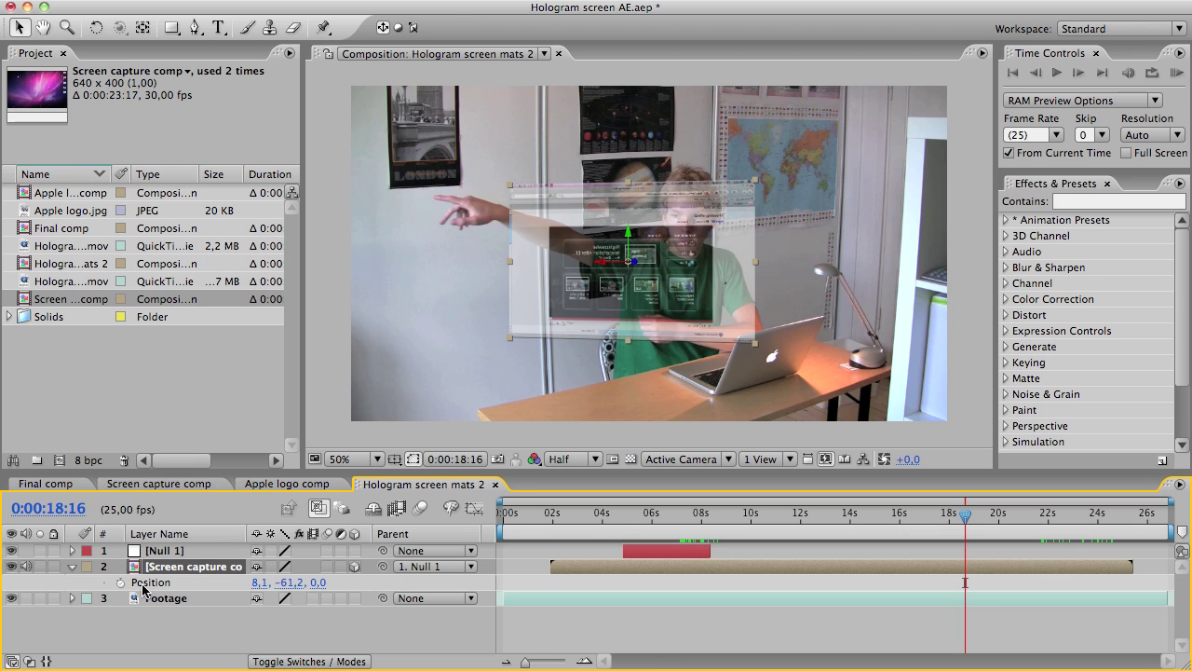
{"action": "key", "text": "p"}
{"action": "key", "text": "p"}
{"action": "mouse_move", "coordinate": [957, 524]}
{"action": "left_mouse_down"}
{"action": "mouse_move", "coordinate": [975, 517]}
{"action": "mouse_move", "coordinate": [938, 517]}
{"action": "mouse_move", "coordinate": [952, 519]}
{"action": "left_mouse_up"}
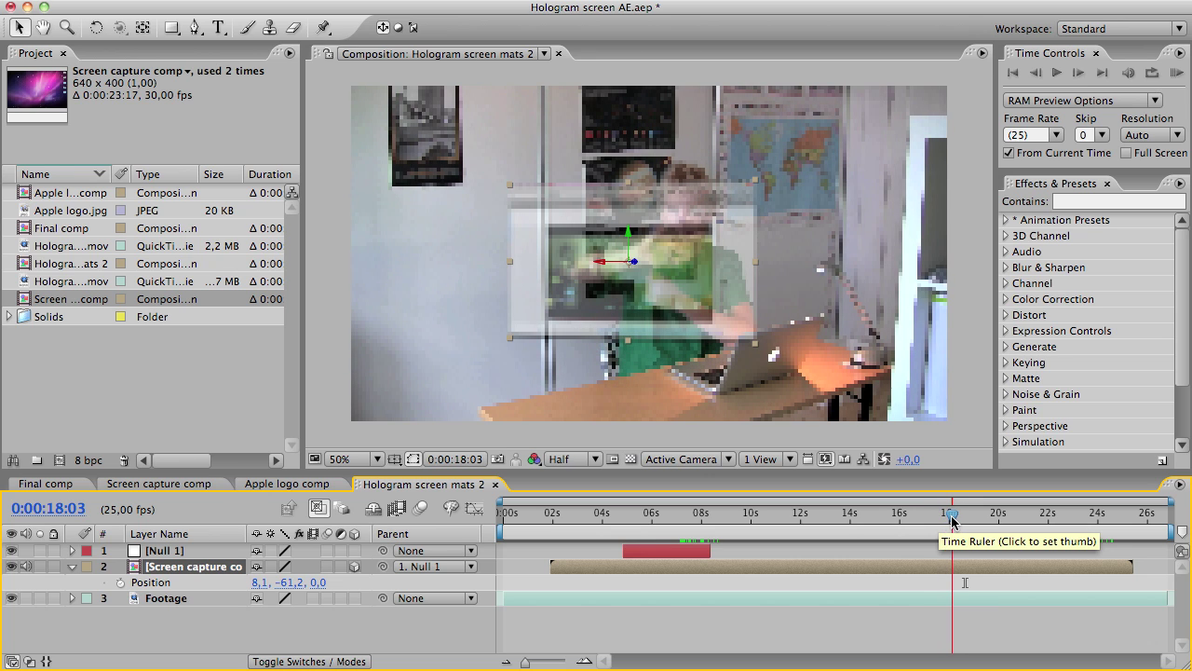
{"action": "left_click", "coordinate": [120, 582]}
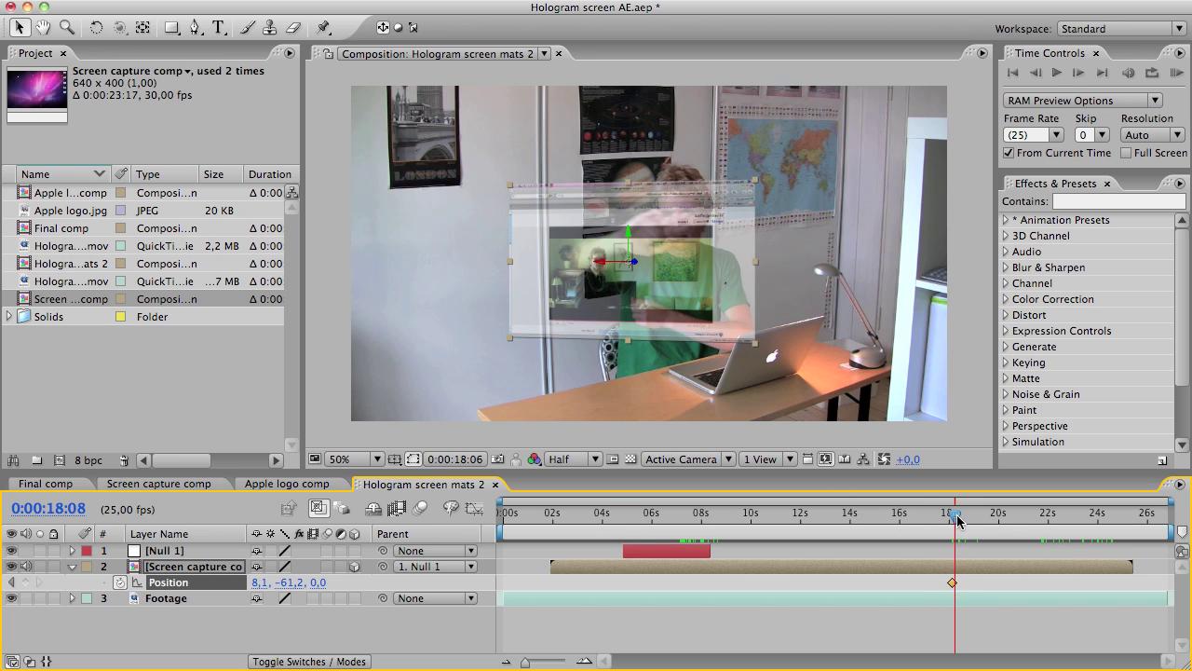
{"action": "left_click_drag", "start_coordinate": [952, 518], "coordinate": [965, 514]}
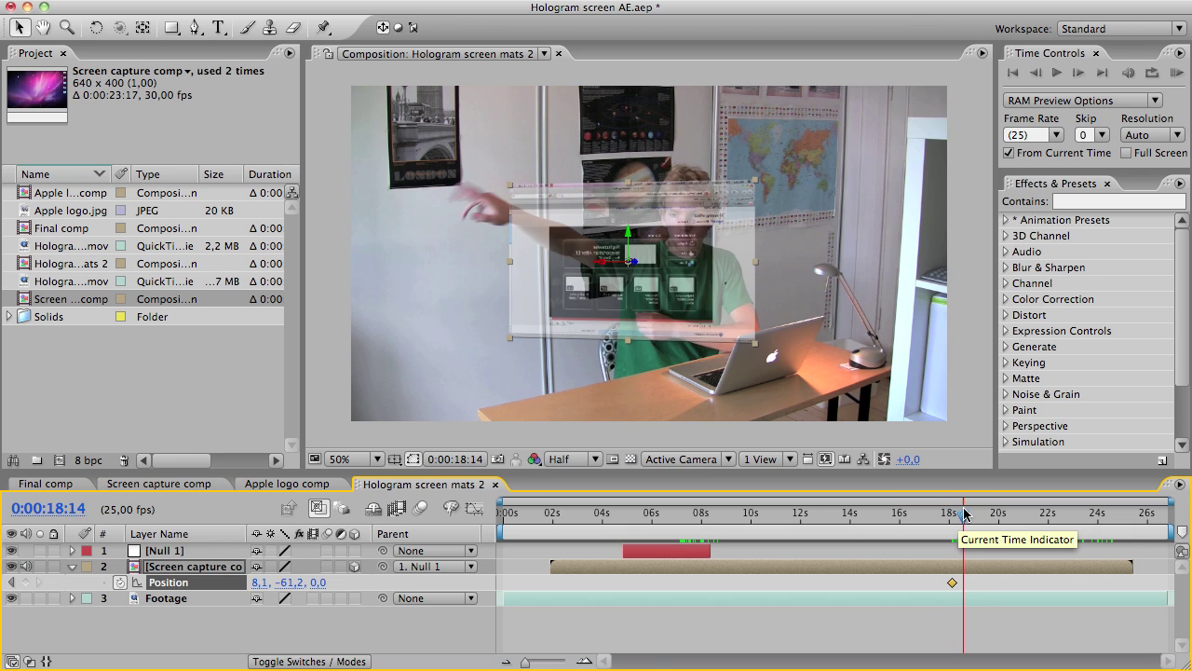
{"action": "left_click_drag", "start_coordinate": [727, 278], "coordinate": [453, 149]}
{"action": "mouse_move", "coordinate": [952, 523]}
{"action": "left_mouse_down"}
{"action": "mouse_move", "coordinate": [969, 521]}
{"action": "mouse_move", "coordinate": [931, 529]}
{"action": "mouse_move", "coordinate": [960, 538]}
{"action": "left_mouse_up"}
Nudge the screen's position with arrow keys and play back to check the motion
{"action": "left_click", "coordinate": [942, 531]}
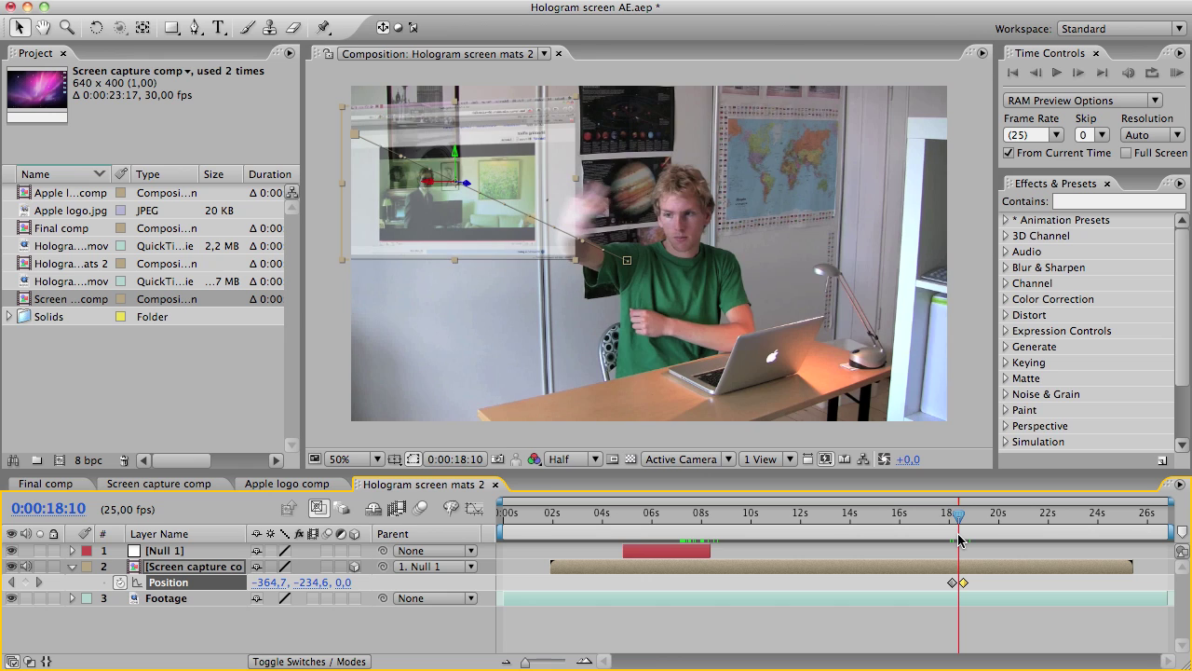
{"action": "key", "text": "shift+Right"}
{"action": "key", "text": "shift+Right"}
{"action": "key", "text": "shift+Right"}
{"action": "key", "text": "shift+Down"}
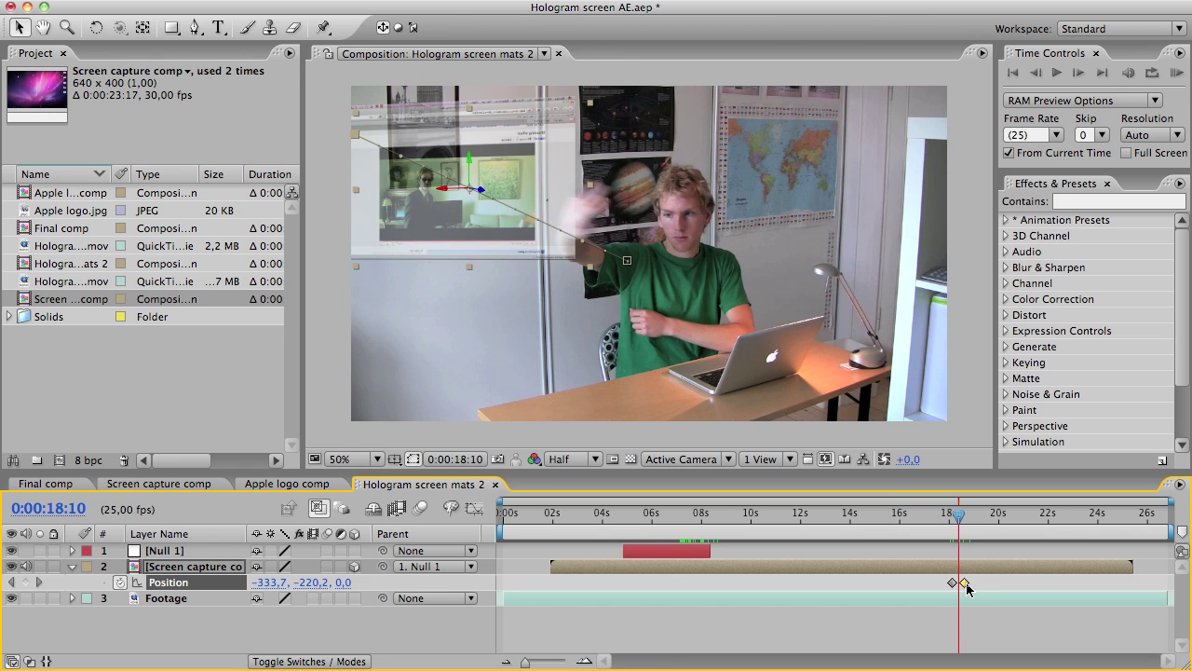
{"action": "left_click", "coordinate": [946, 533]}
{"action": "key", "text": "space"}
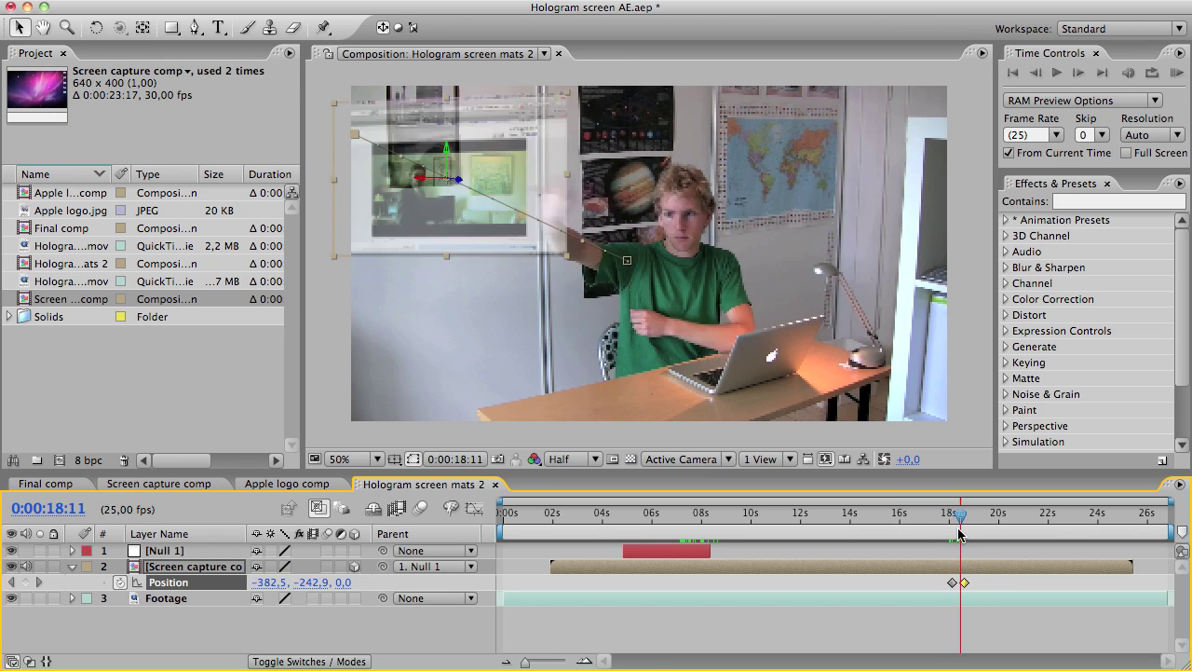
{"action": "left_click_drag", "start_coordinate": [953, 538], "coordinate": [636, 520]}
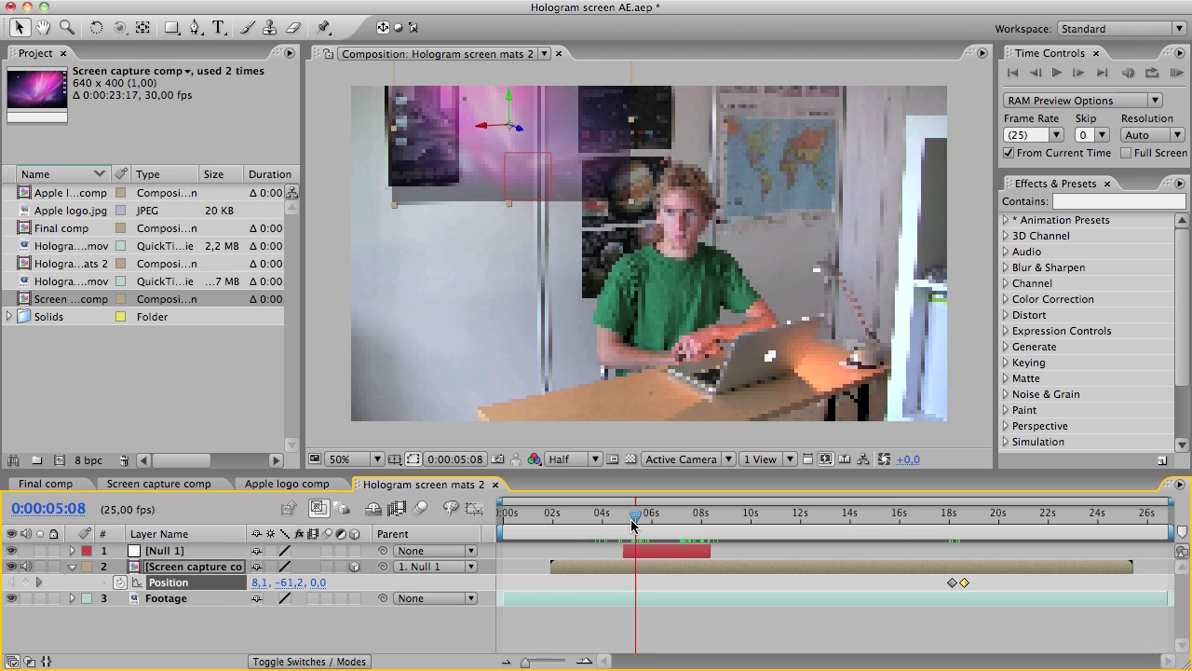
Keyframe the screen's Scale at 85%, then 0% a few frames earlier
{"action": "left_click", "coordinate": [207, 569]}
{"action": "key", "text": "s"}
{"action": "left_click", "coordinate": [122, 582]}
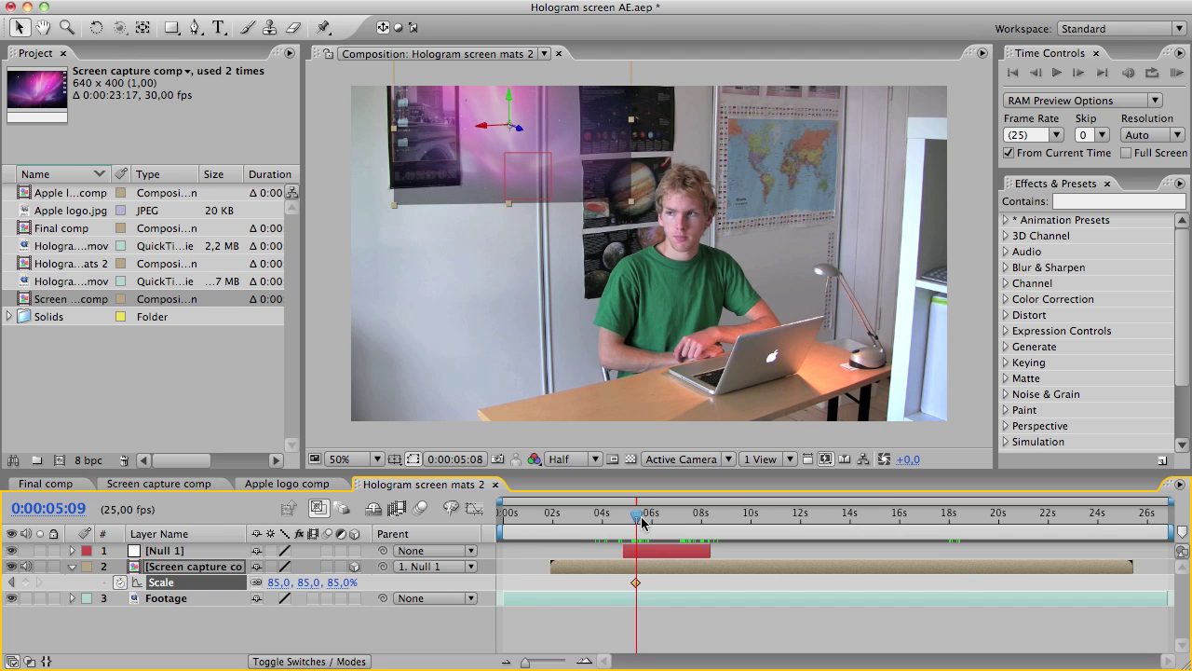
{"action": "left_click_drag", "start_coordinate": [641, 521], "coordinate": [650, 522]}
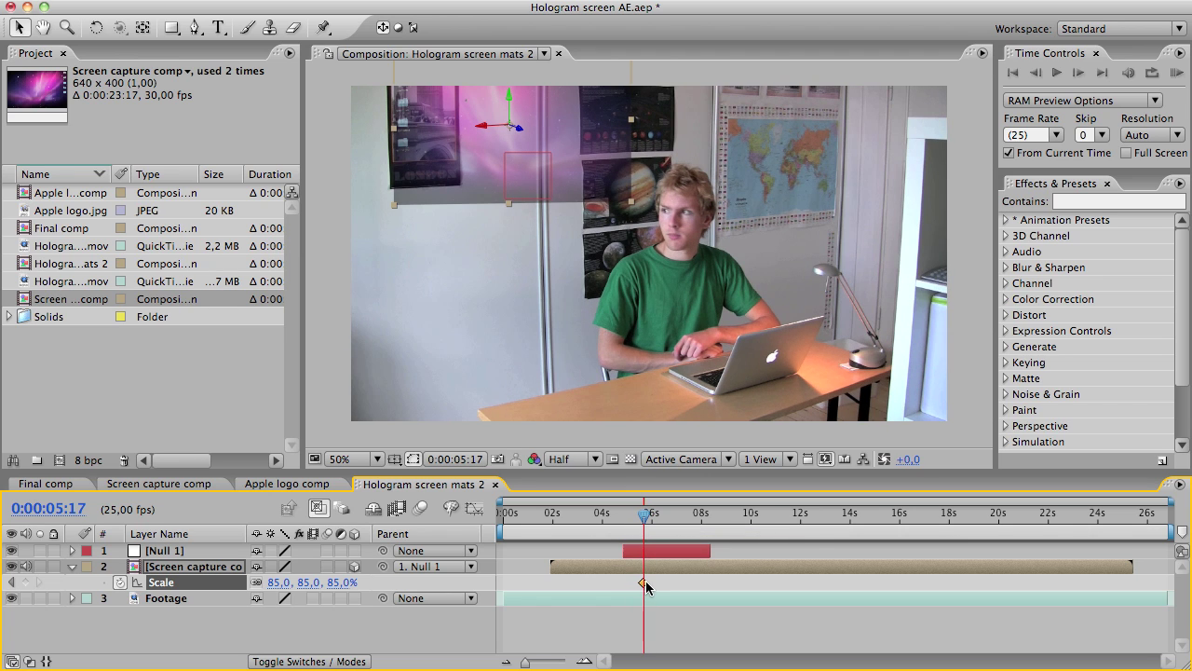
{"action": "key", "text": "j"}
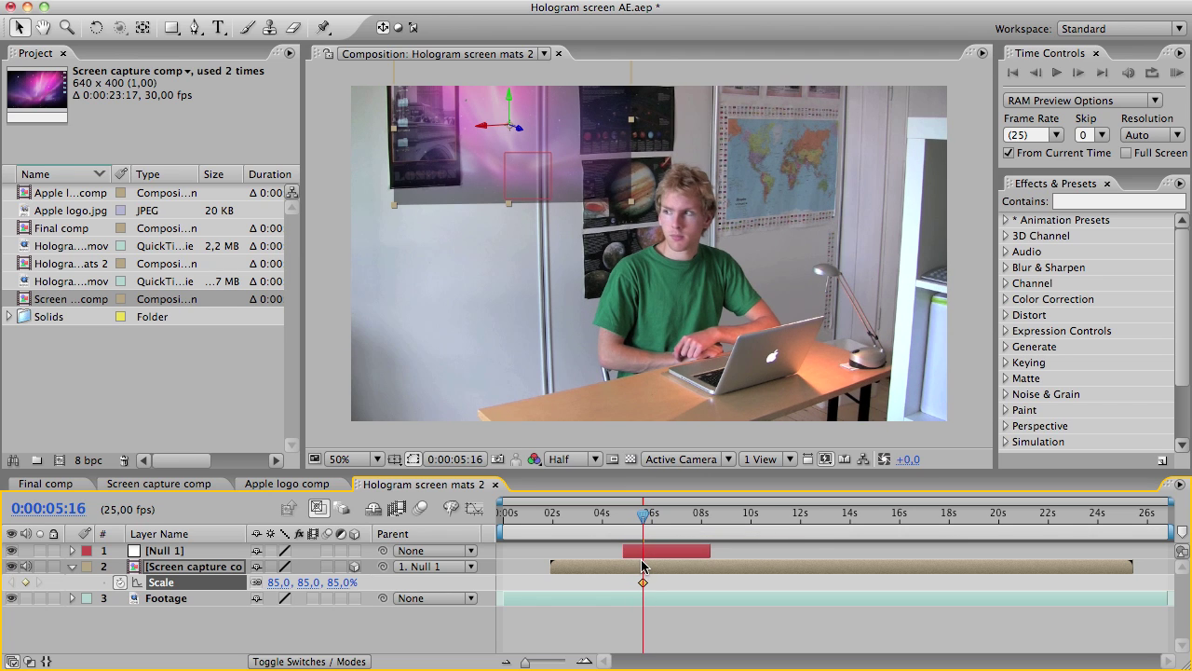
{"action": "key", "text": "Page_Up"}
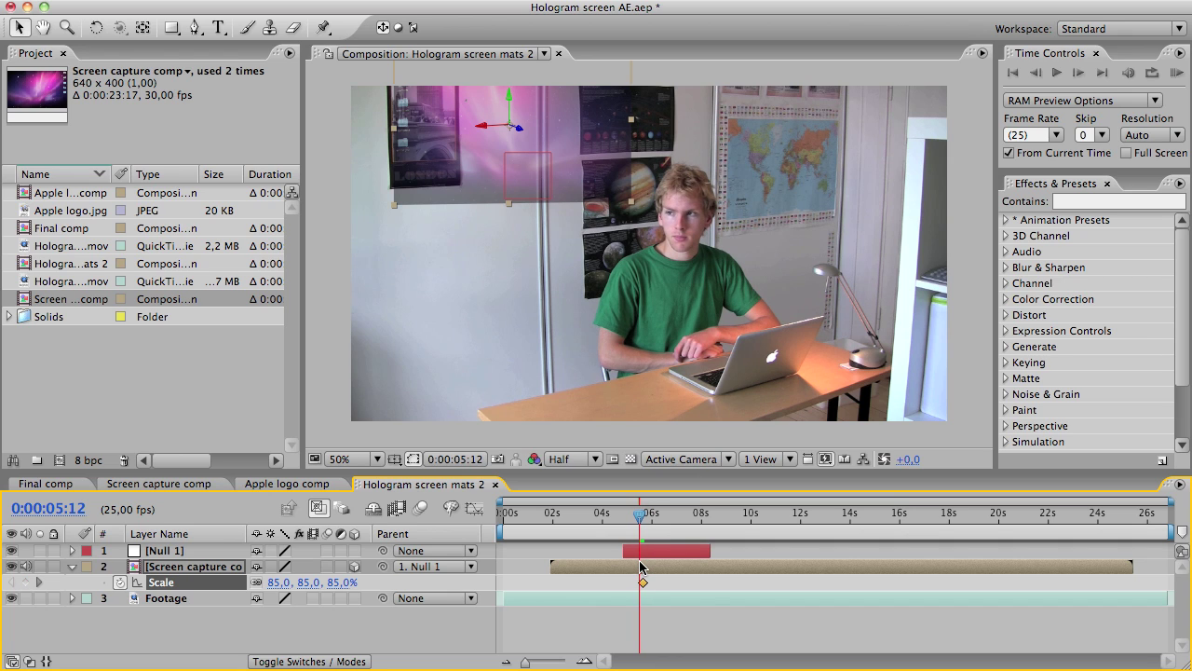
{"action": "key", "text": "Page_Up"}
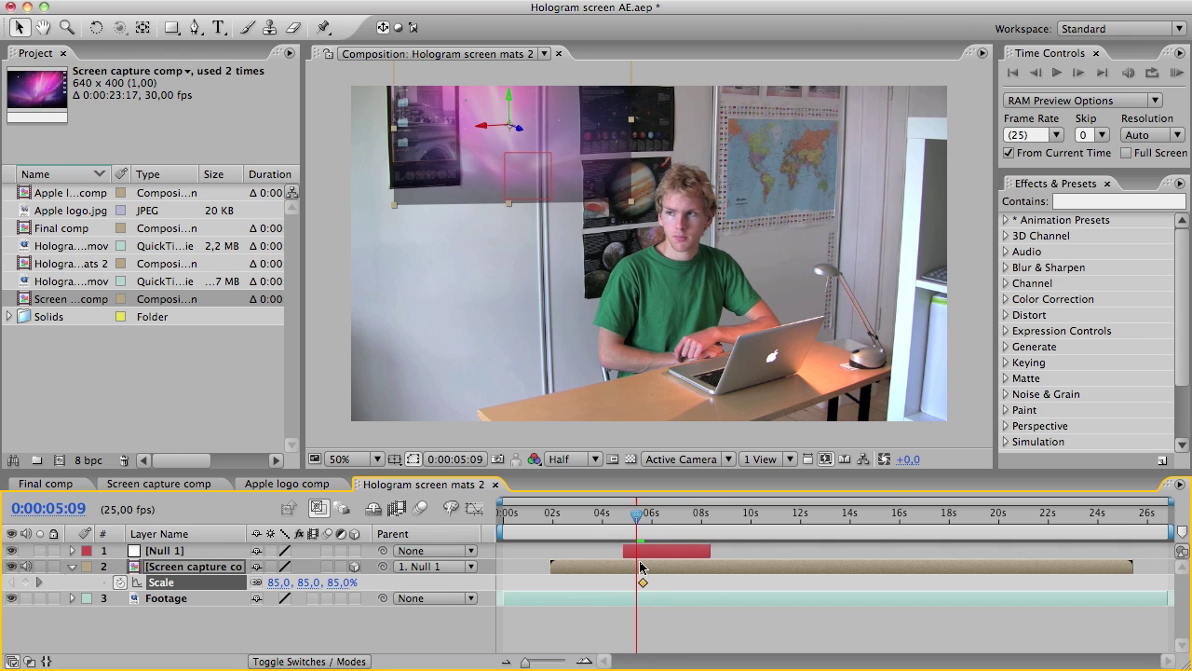
{"action": "left_click", "coordinate": [305, 582]}
{"action": "key", "text": "Return"}
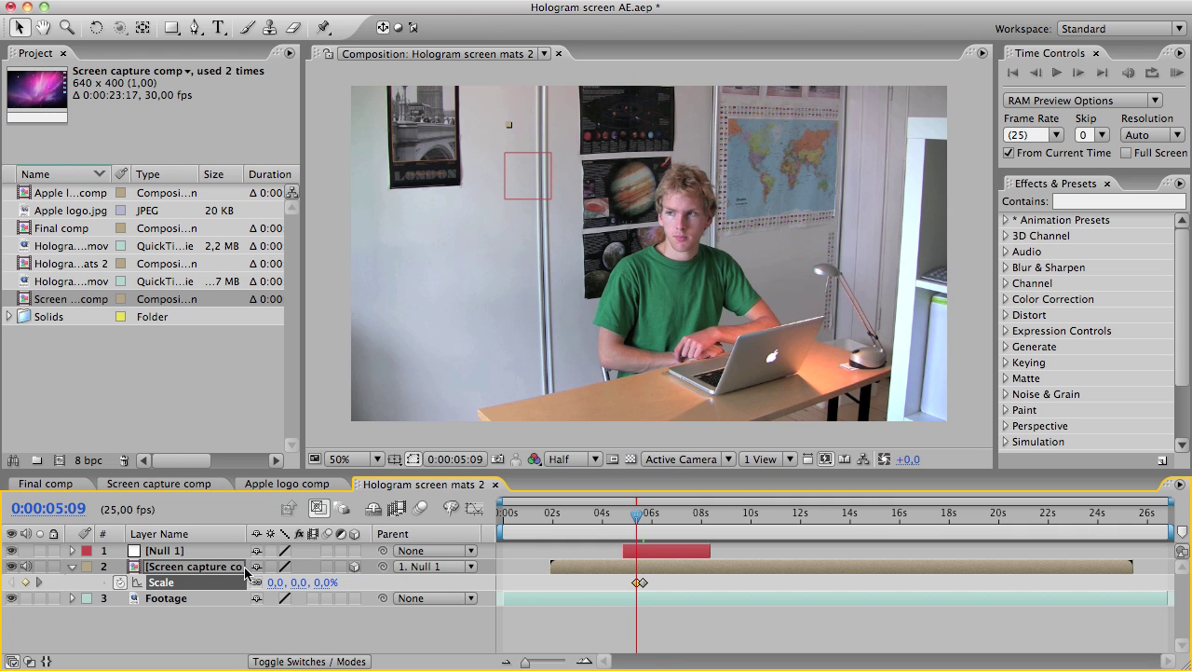
{"action": "left_click", "coordinate": [237, 570]}
Add an Opacity keyframe at 0% at the start near 00:00:05:08
{"action": "key", "text": "shift+t"}
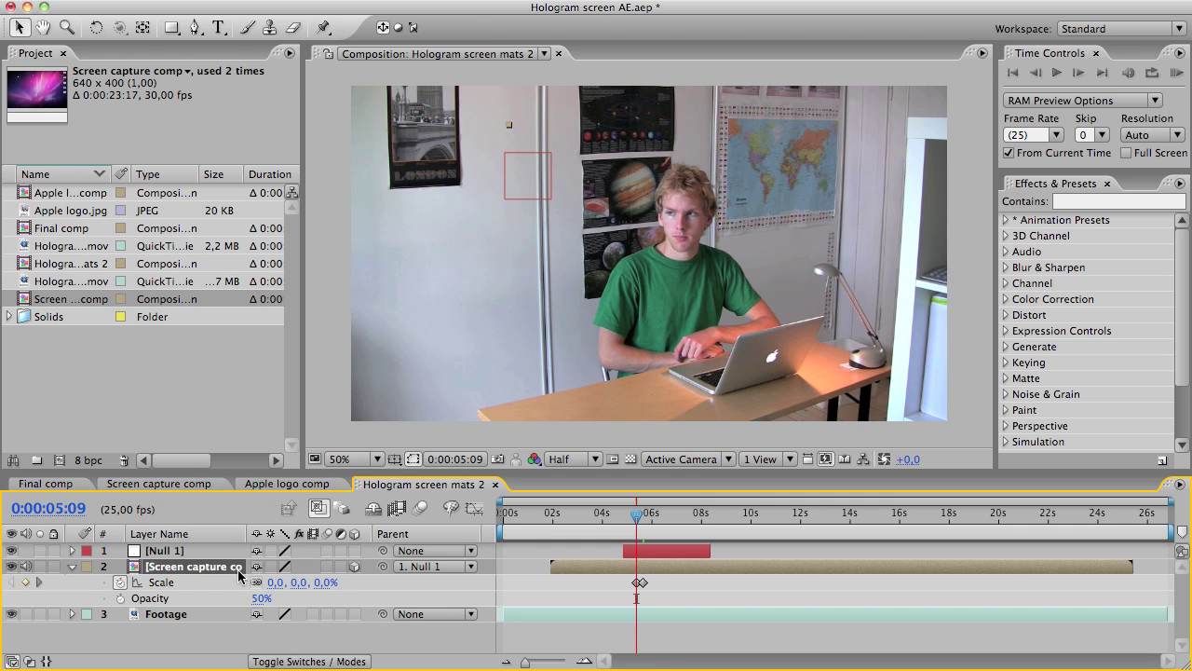
{"action": "left_click", "coordinate": [120, 597]}
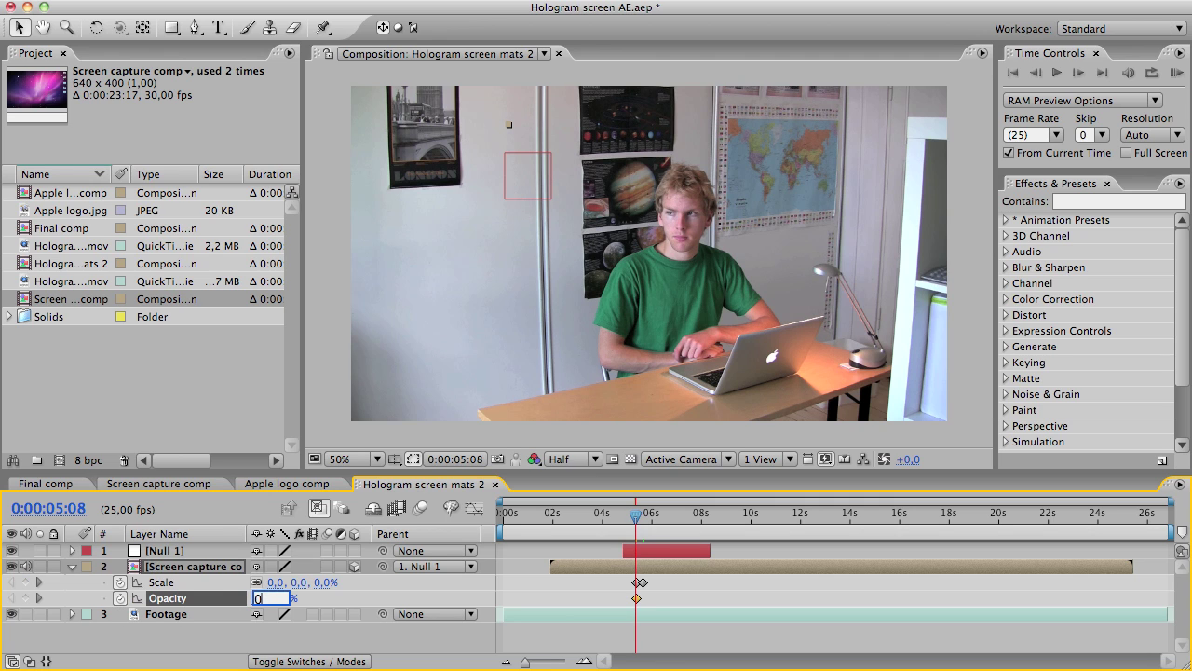
{"action": "key", "text": "Return"}
{"action": "left_click", "coordinate": [275, 649]}
{"action": "left_click_drag", "start_coordinate": [639, 513], "coordinate": [624, 514]}
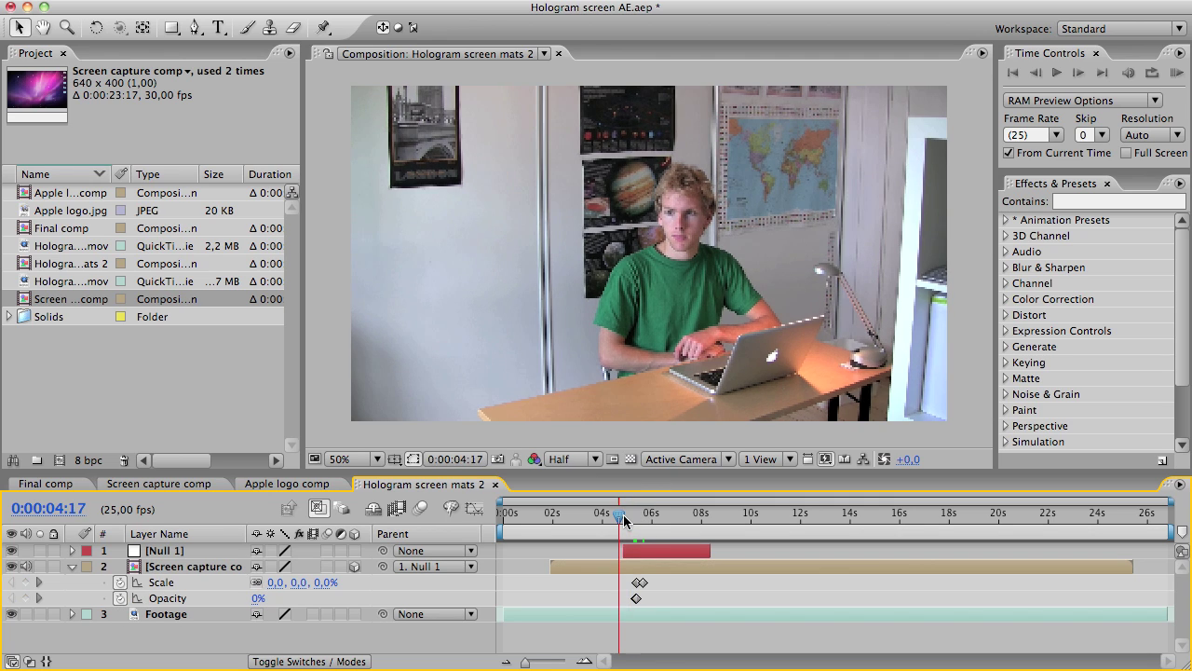
{"action": "left_click", "coordinate": [1175, 75]}
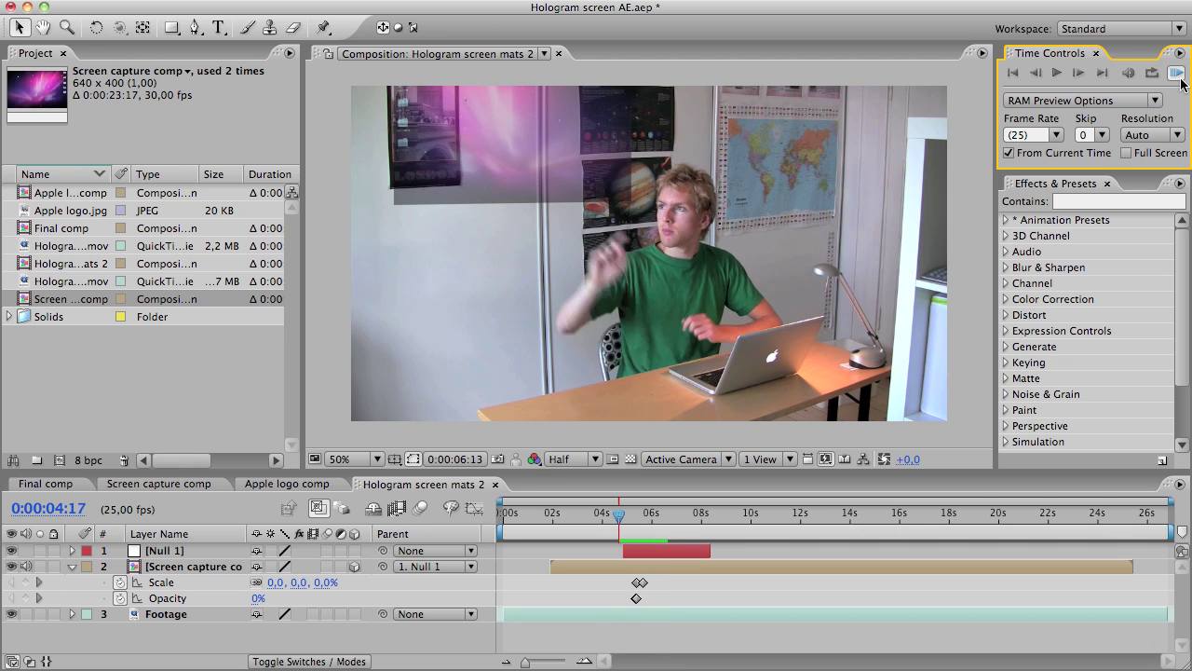
{"action": "left_click_drag", "start_coordinate": [619, 512], "coordinate": [1018, 527]}
{"action": "key", "text": "space"}
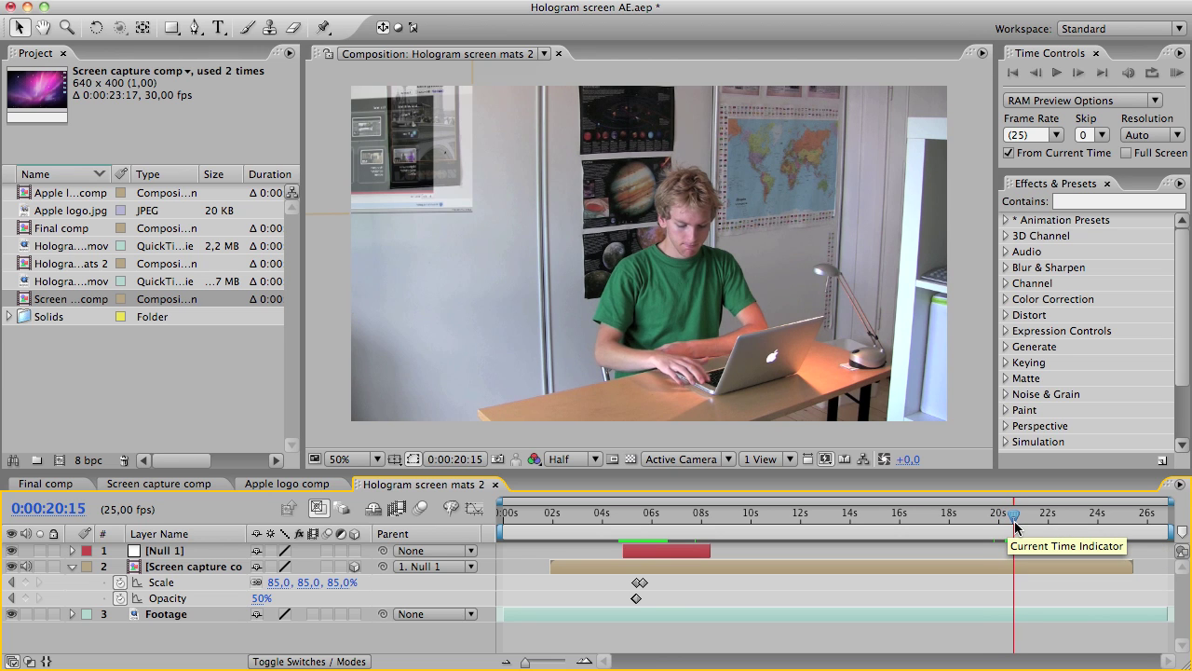
Add hold keyframes for Scale and Opacity at 20:15
{"action": "key", "text": "period"}
{"action": "scroll", "coordinate": [700, 365], "scroll_direction": "down", "scroll_amount": 4}
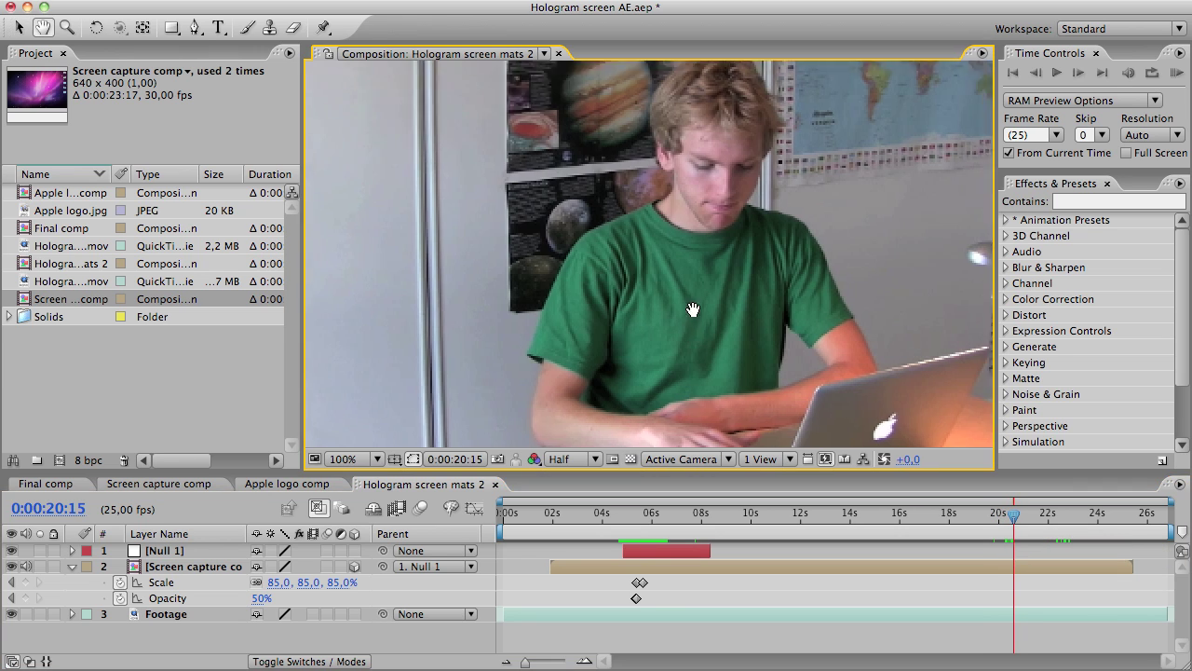
{"action": "key", "text": "Page_Down"}
{"action": "key", "text": "Page_Up"}
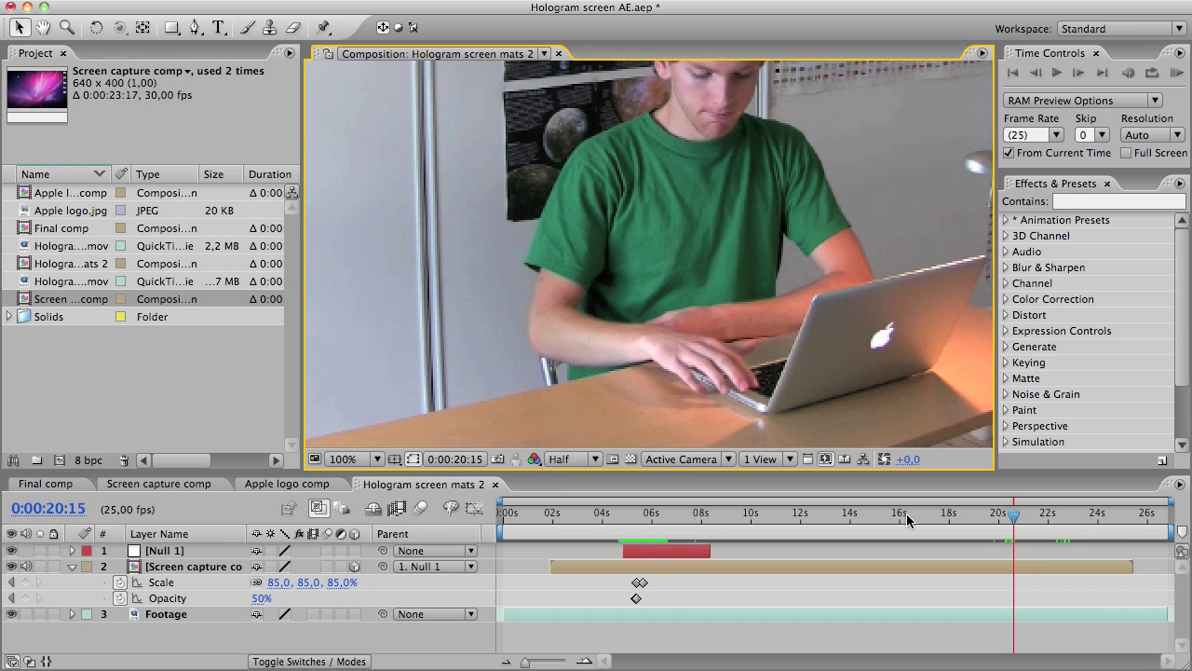
{"action": "key", "text": "Page_Up"}
{"action": "key", "text": "Page_Up"}
{"action": "key", "text": "Page_Down"}
{"action": "key", "text": "Page_Down"}
{"action": "scroll", "coordinate": [714, 353], "scroll_direction": "down", "scroll_amount": 3}
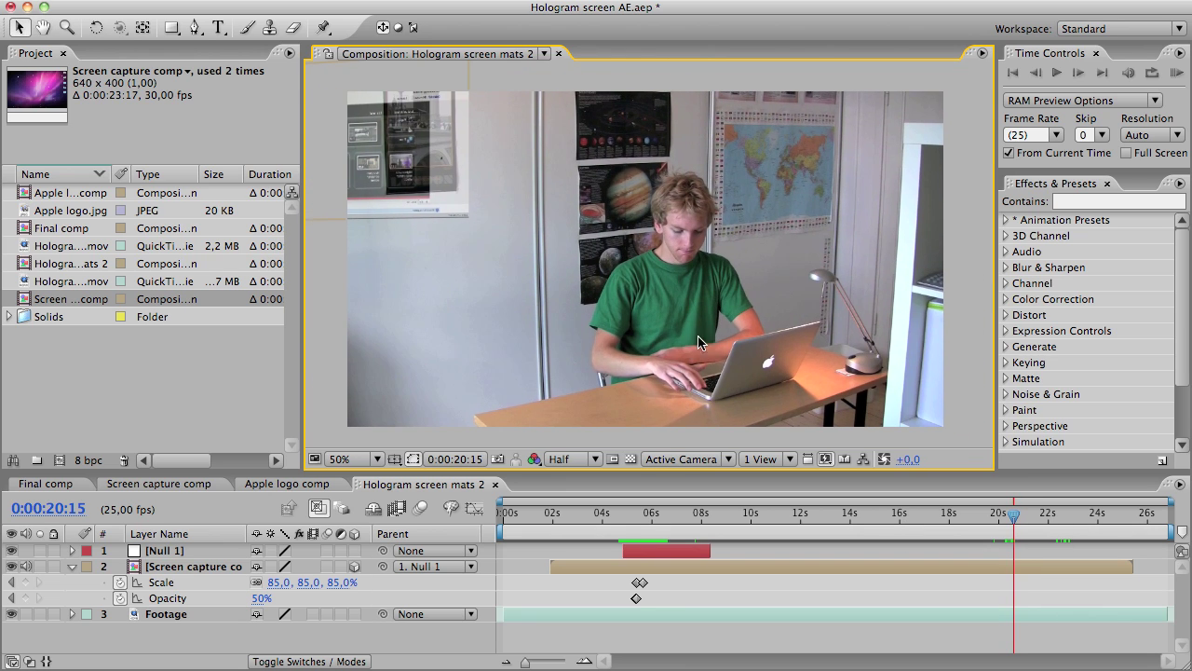
{"action": "left_click", "coordinate": [200, 581]}
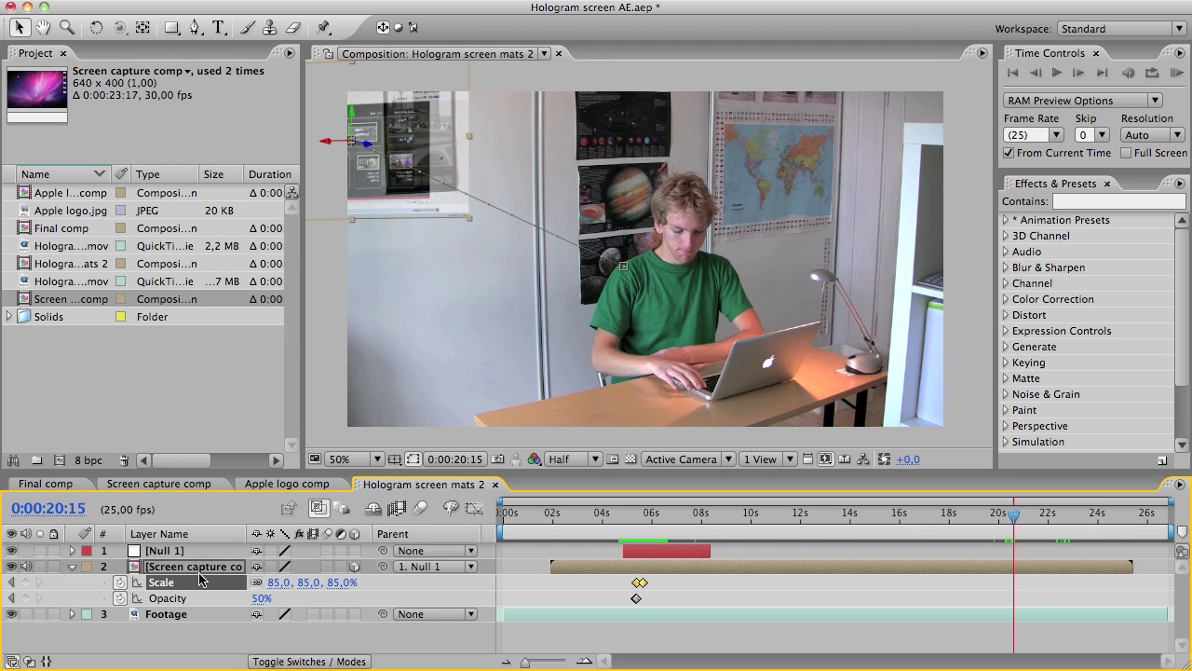
{"action": "left_click", "coordinate": [26, 598]}
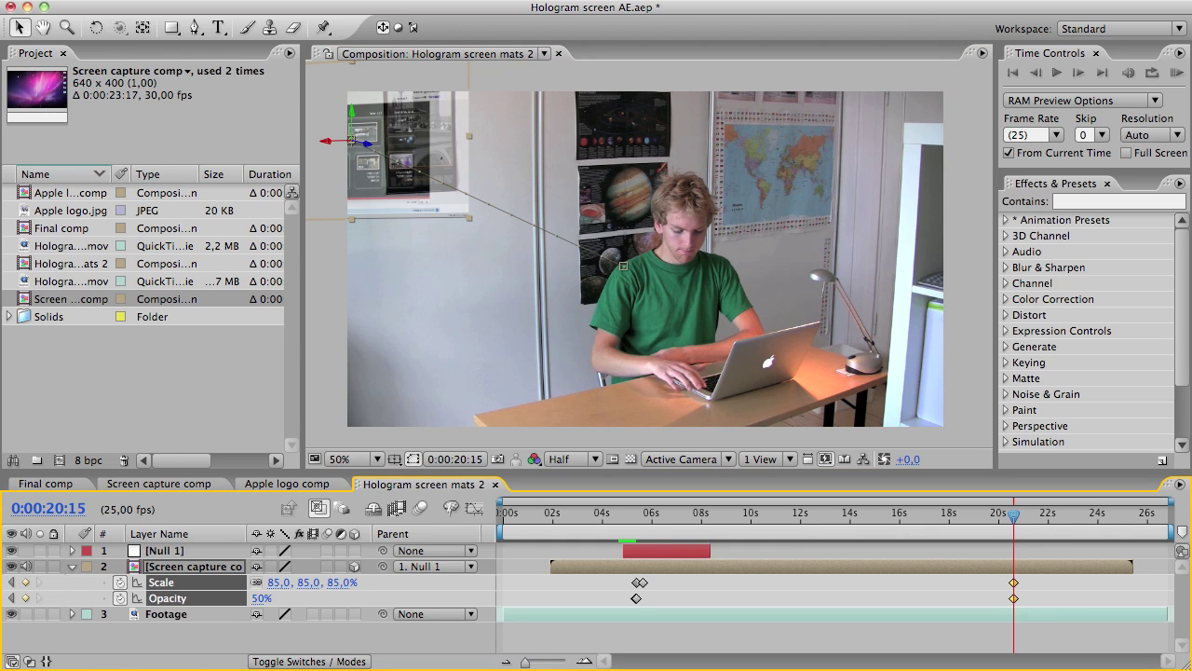
{"action": "left_click", "coordinate": [190, 644]}
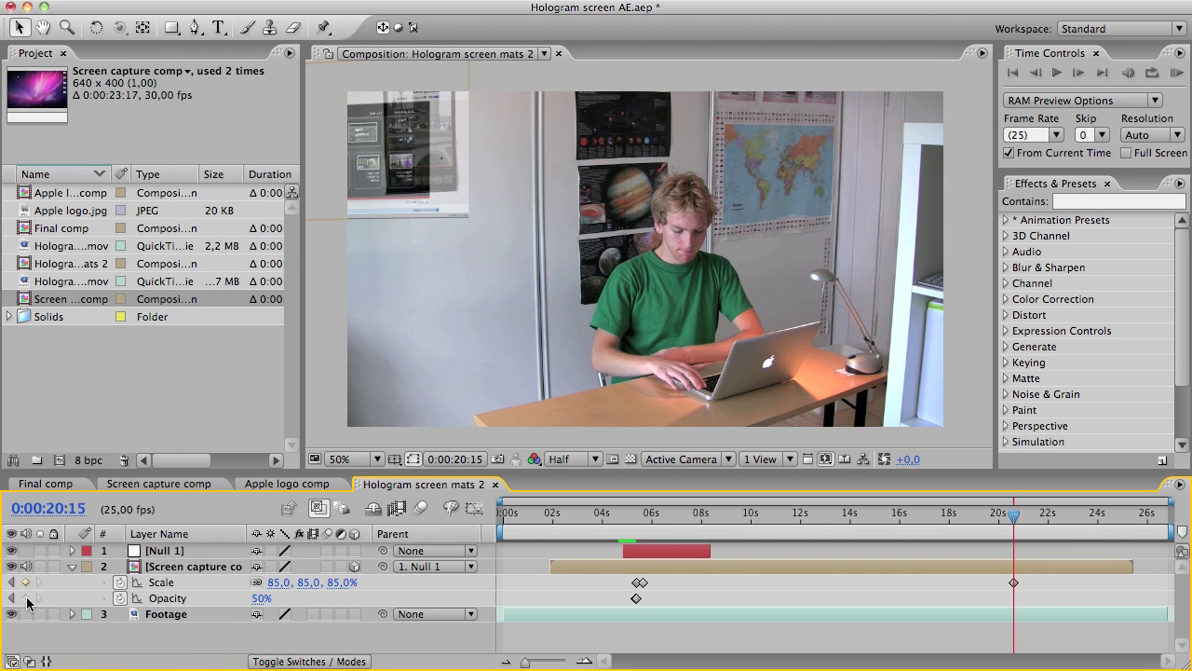
{"action": "left_click", "coordinate": [167, 585]}
Shrink the screen to 0% scale at 20:22 and key Opacity there
{"action": "key", "text": "Page_Down"}
{"action": "key", "text": "Page_Down"}
{"action": "key", "text": "Page_Down"}
{"action": "key", "text": "Page_Down"}
{"action": "key", "text": "Page_Down"}
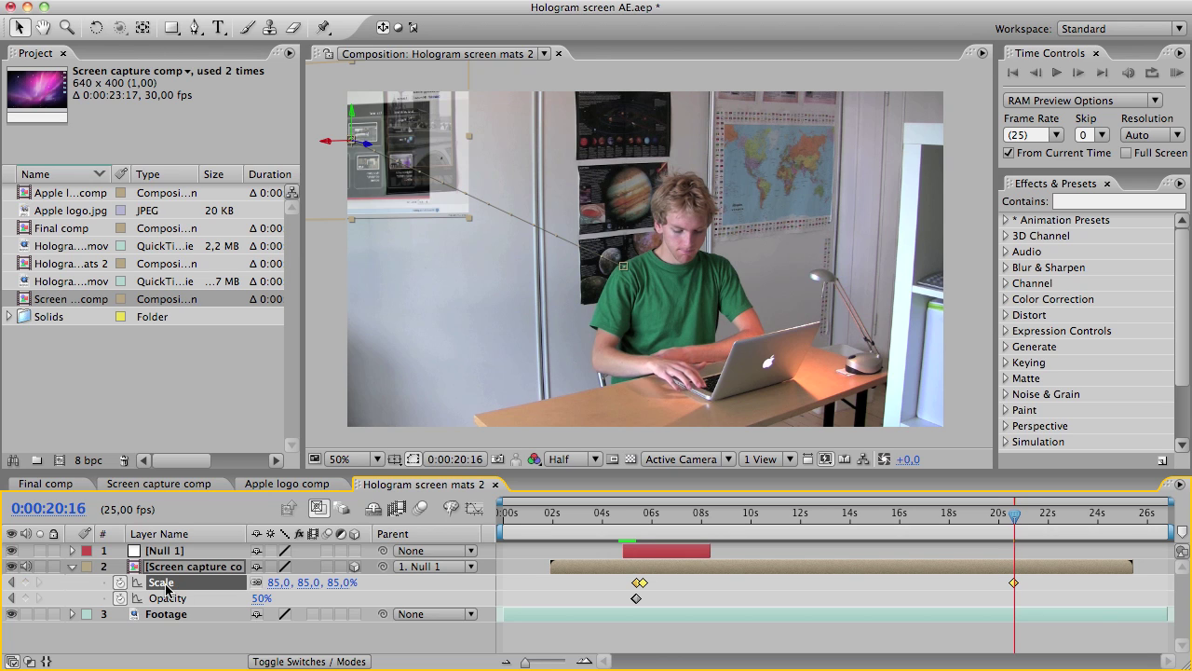
{"action": "key", "text": "Page_Down"}
{"action": "key", "text": "Page_Down"}
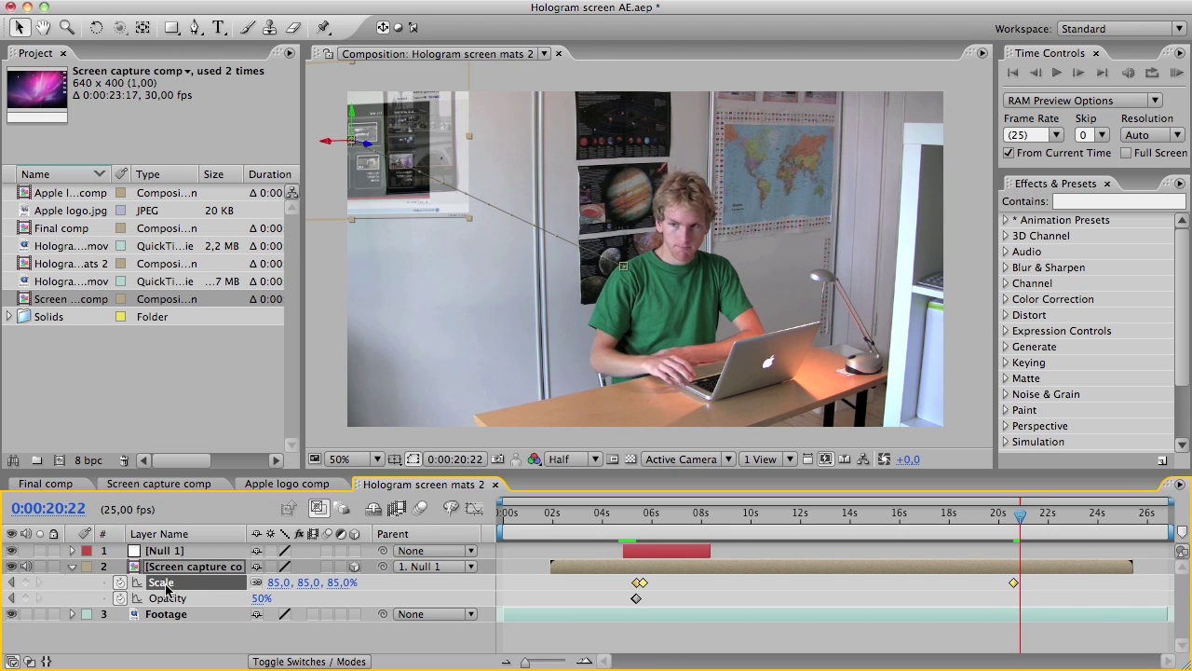
{"action": "left_click_drag", "start_coordinate": [275, 582], "coordinate": [272, 587]}
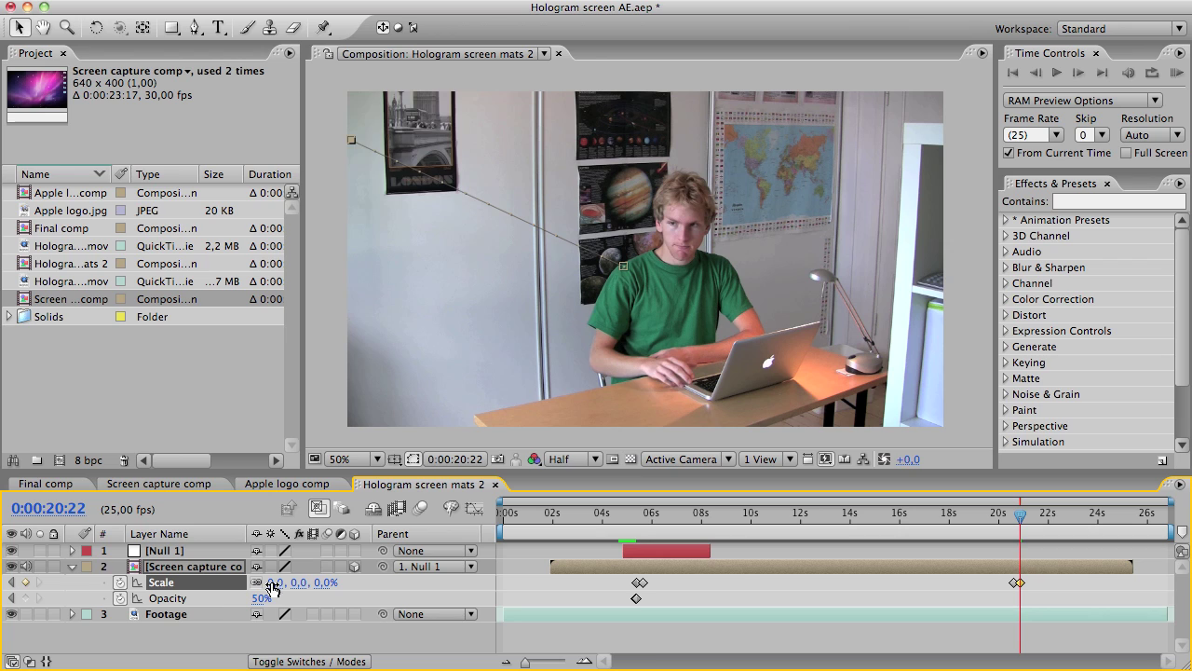
{"action": "left_click", "coordinate": [25, 598]}
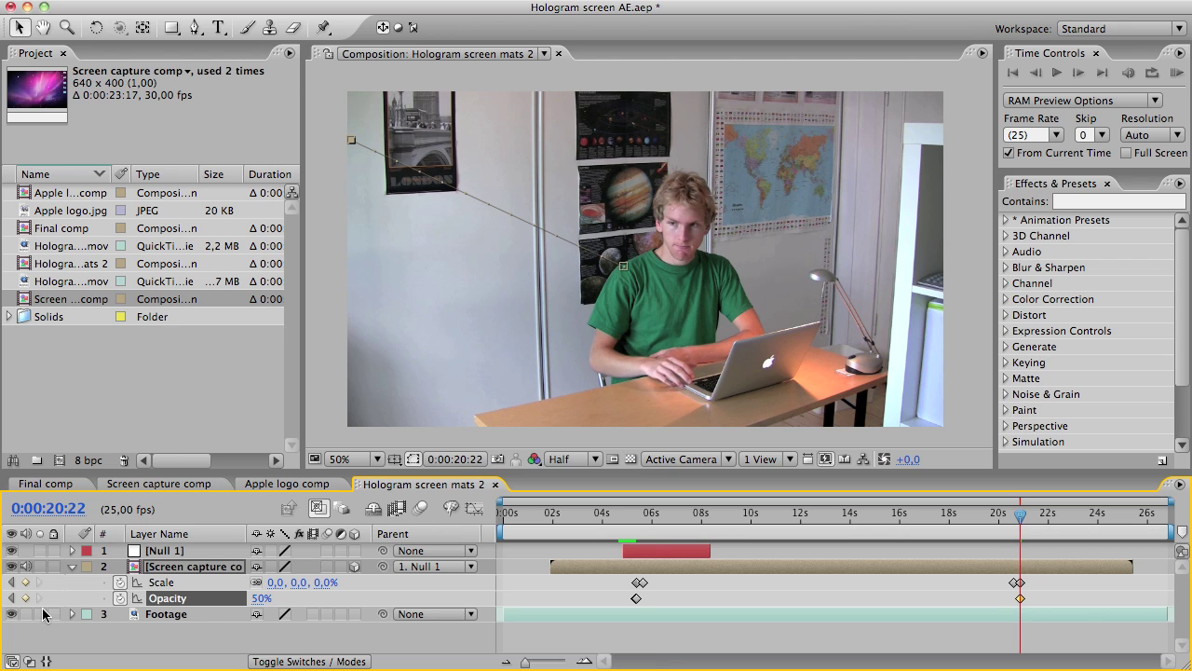
Set Opacity to 0% at 20:23 and scrub back to check the fade
{"action": "key", "text": "Page_Down"}
{"action": "key", "text": "F2"}
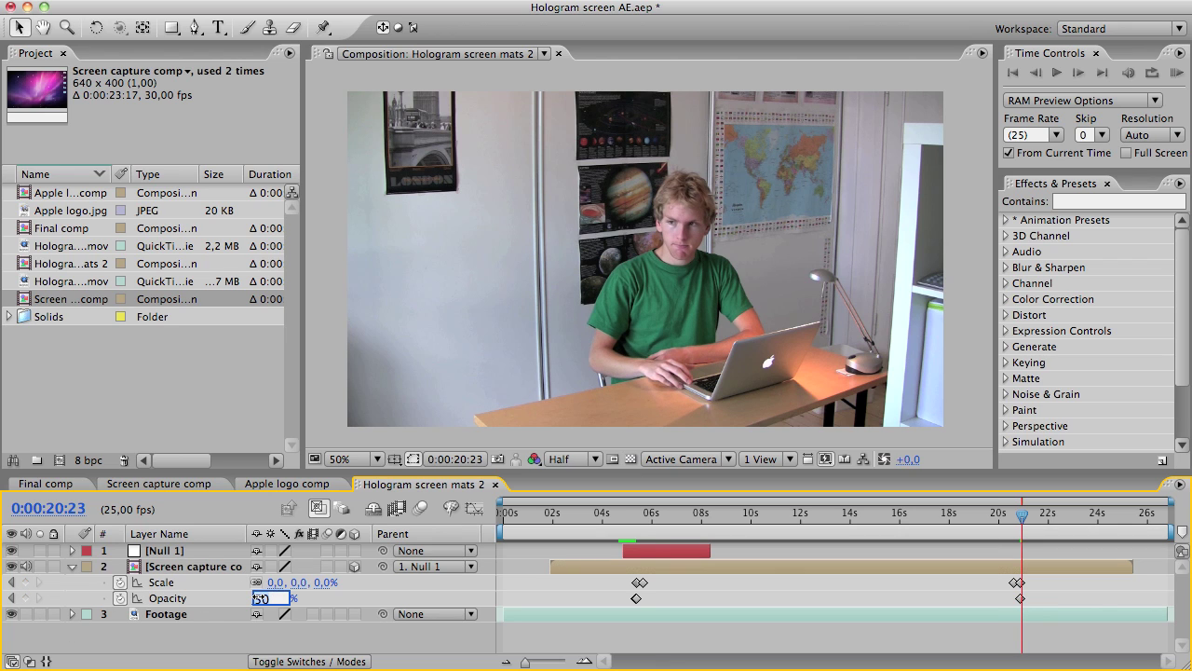
{"action": "key", "text": "Return"}
{"action": "left_click_drag", "start_coordinate": [1023, 520], "coordinate": [1003, 519]}
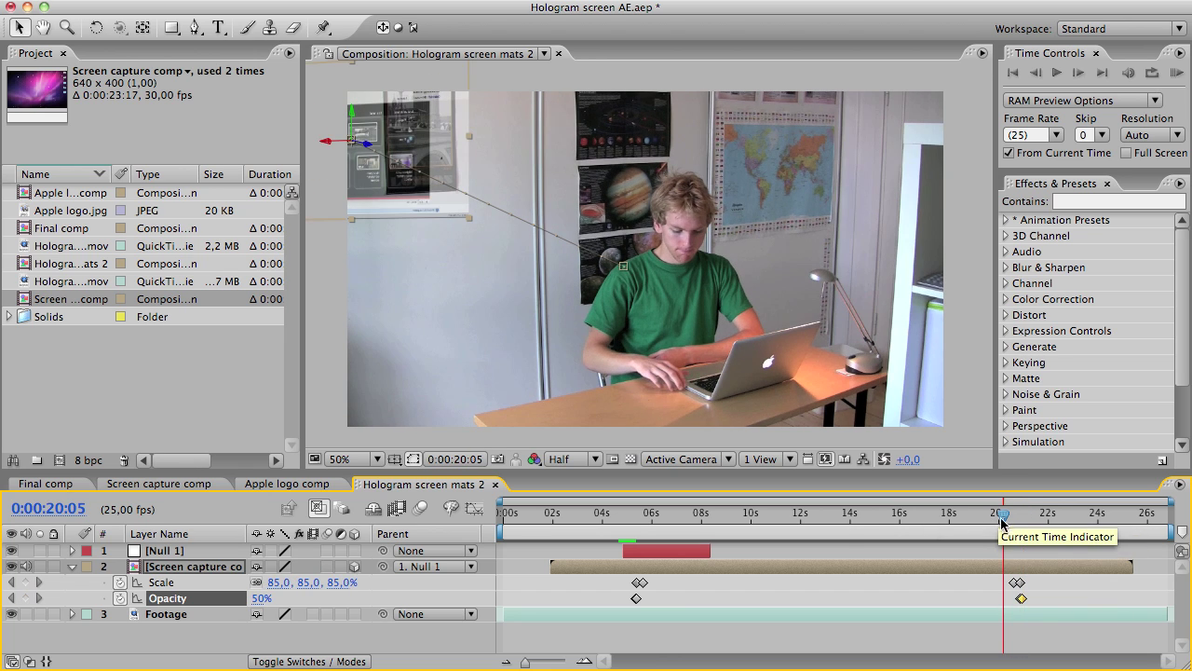
{"action": "left_click_drag", "start_coordinate": [917, 528], "coordinate": [818, 536]}
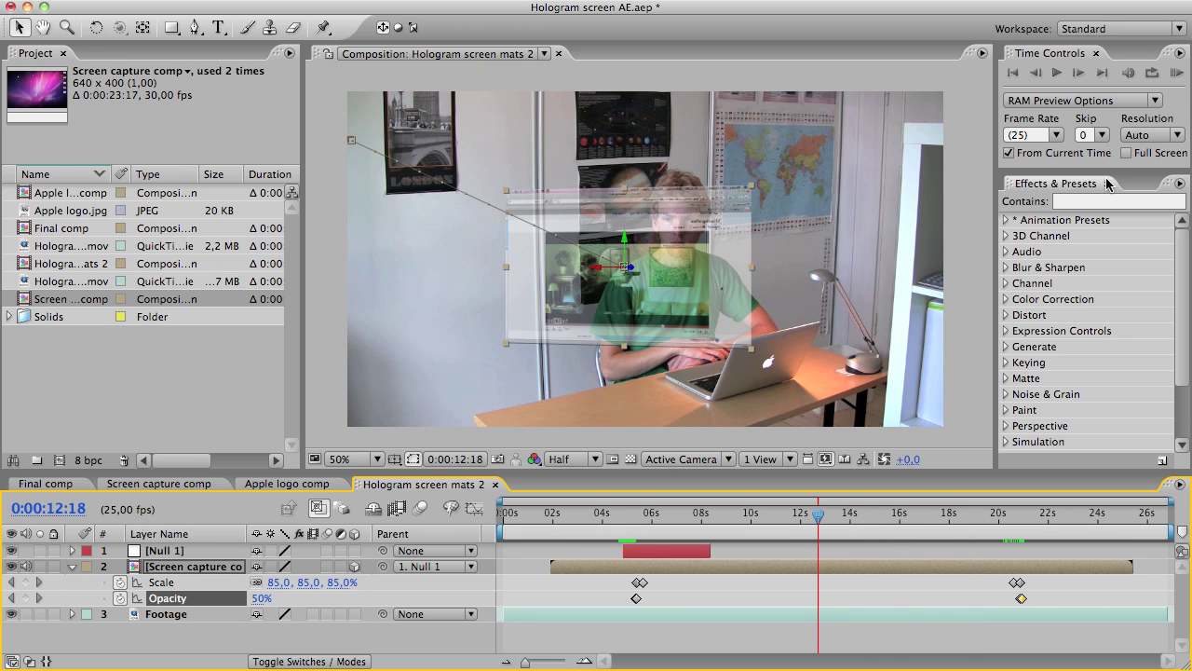
Search 'glow' in Effects & Presets and apply Glow to the Screen capture layer
{"action": "key", "text": "super+5"}
{"action": "type", "text": "glow"}
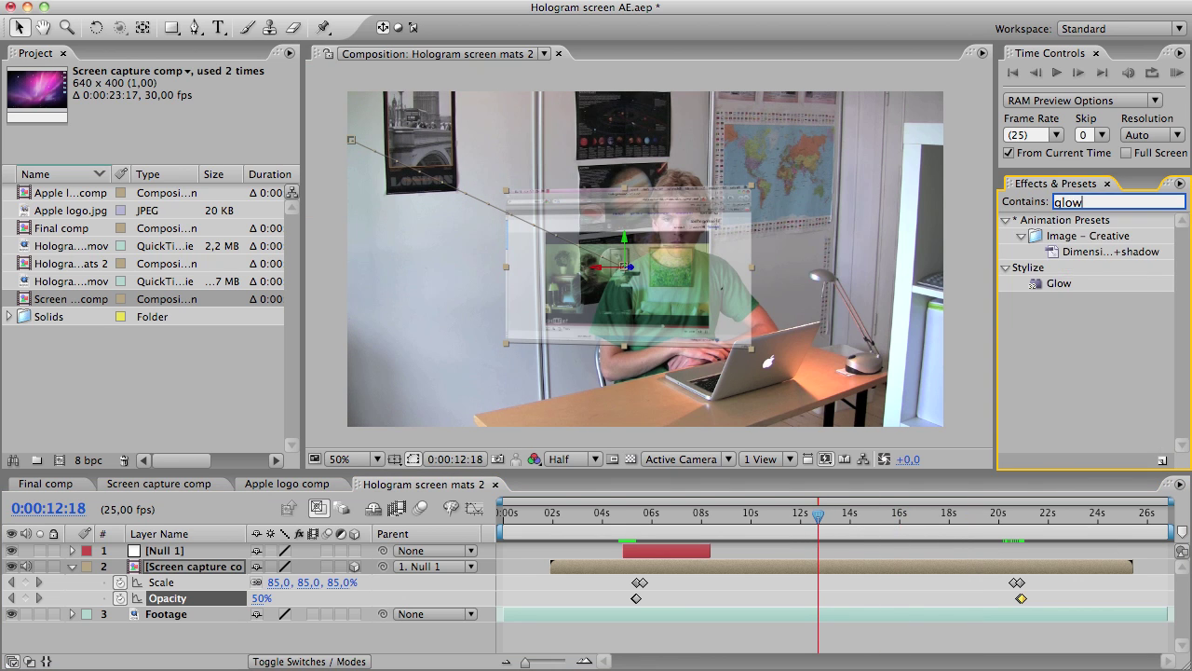
{"action": "left_click_drag", "start_coordinate": [1080, 290], "coordinate": [194, 571]}
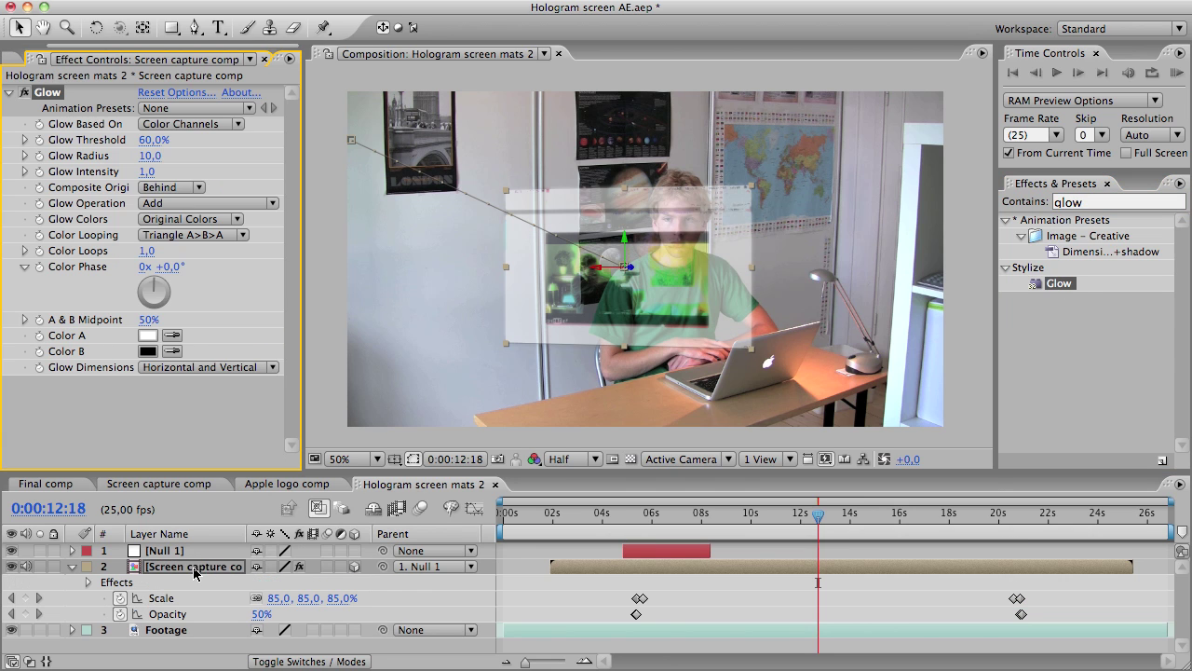
Set Glow Based On to Alpha Channel, Glow Radius 20 and Glow Intensity 0,3
{"action": "left_click", "coordinate": [182, 127]}
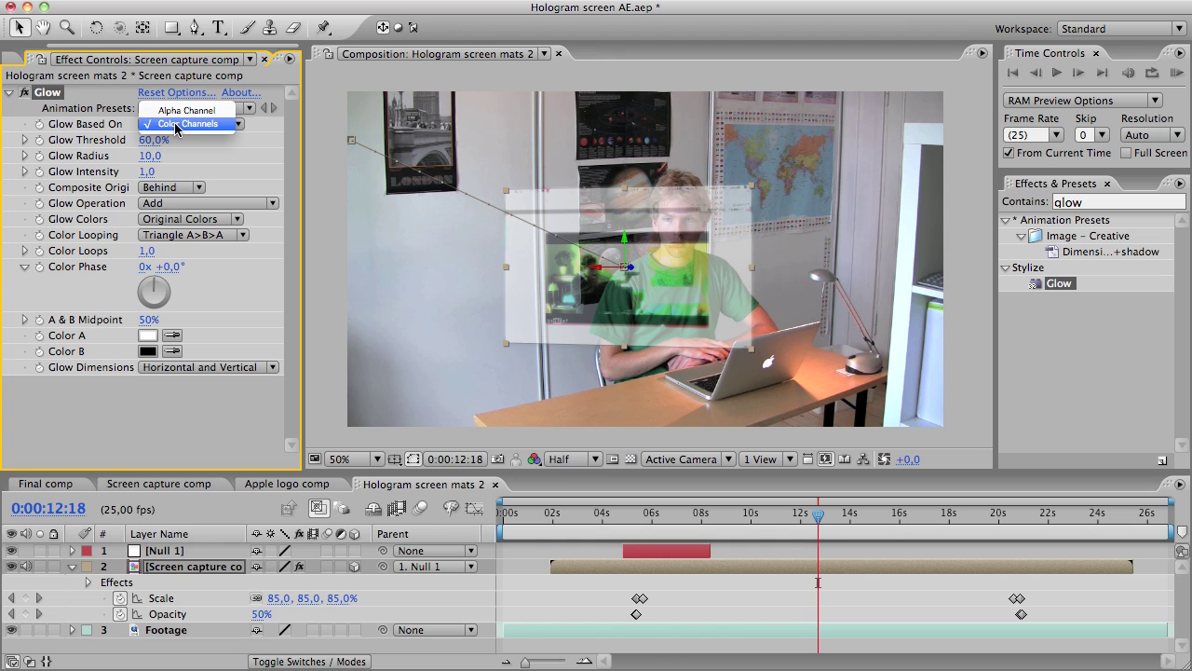
{"action": "left_click", "coordinate": [175, 112]}
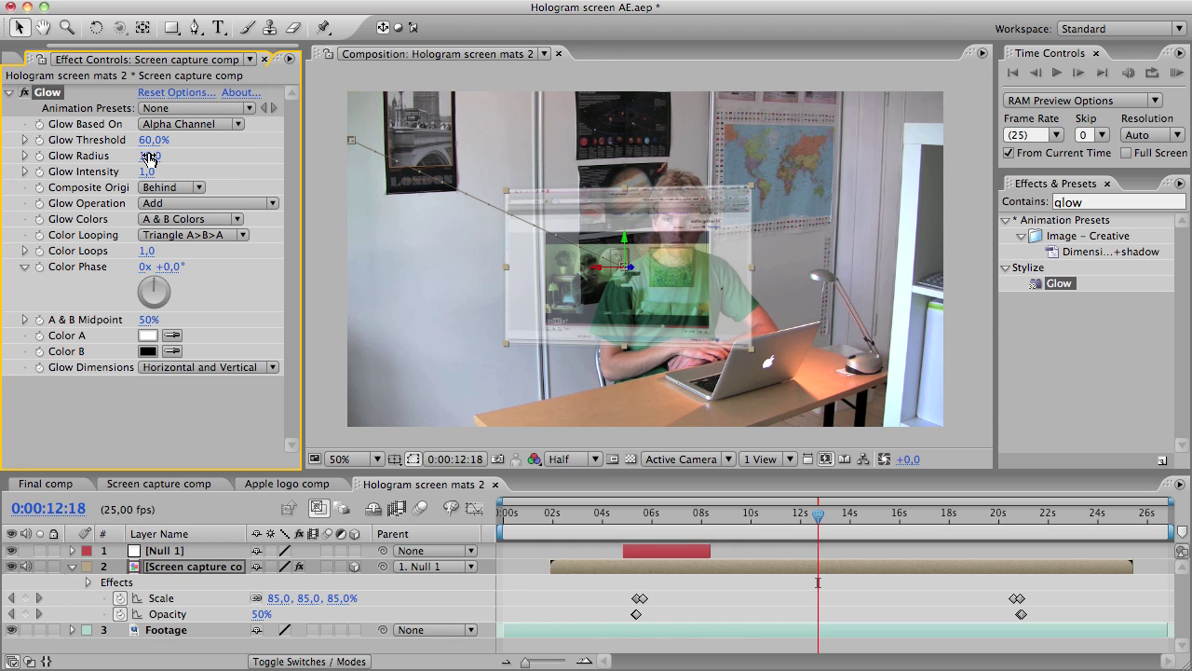
{"action": "left_click", "coordinate": [149, 156]}
{"action": "type", "text": "20"}
{"action": "key", "text": "Return"}
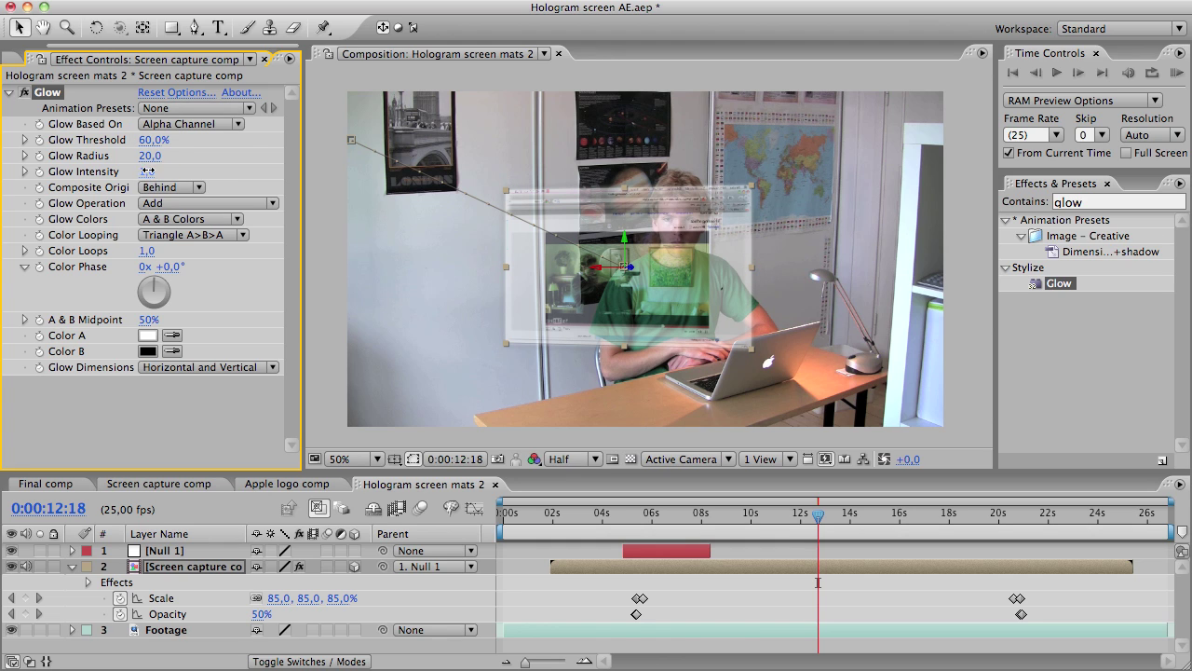
{"action": "left_click", "coordinate": [148, 171]}
{"action": "type", "text": "0,3"}
{"action": "key", "text": "Return"}
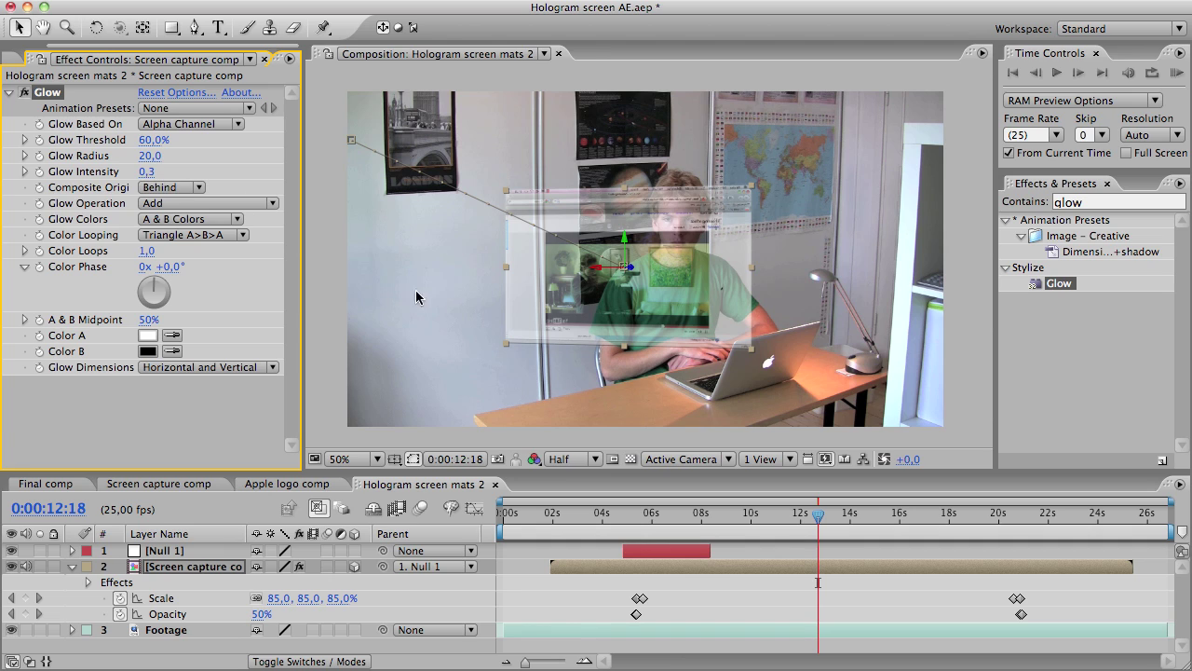
Toggle the Glow effect off and on to compare, then scrub back to view the glowing screen
{"action": "left_click", "coordinate": [24, 95]}
{"action": "left_click", "coordinate": [23, 95]}
{"action": "left_click", "coordinate": [24, 95]}
{"action": "left_click", "coordinate": [25, 95]}
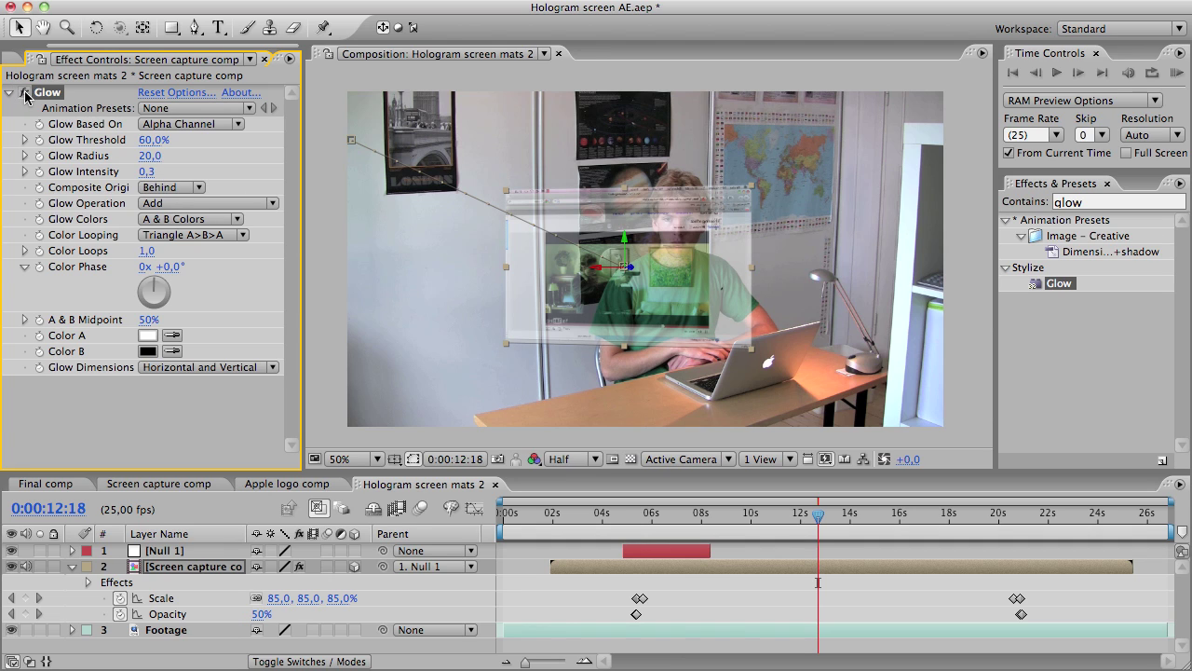
{"action": "left_click", "coordinate": [171, 416]}
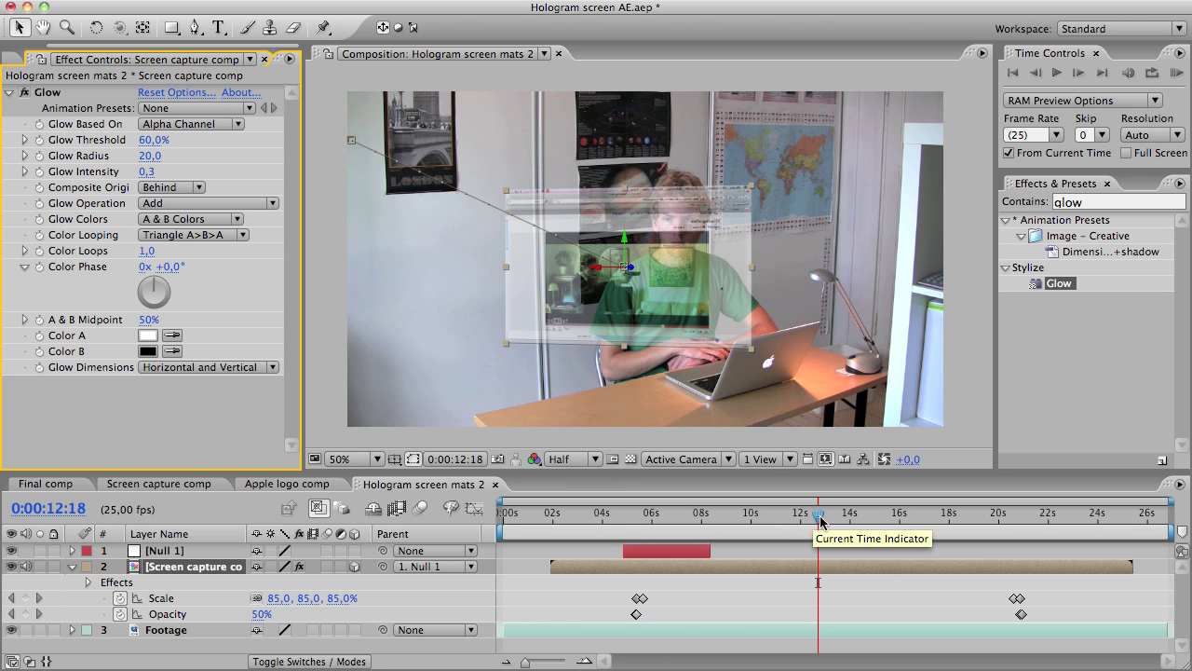
{"action": "left_click_drag", "start_coordinate": [820, 518], "coordinate": [715, 522]}
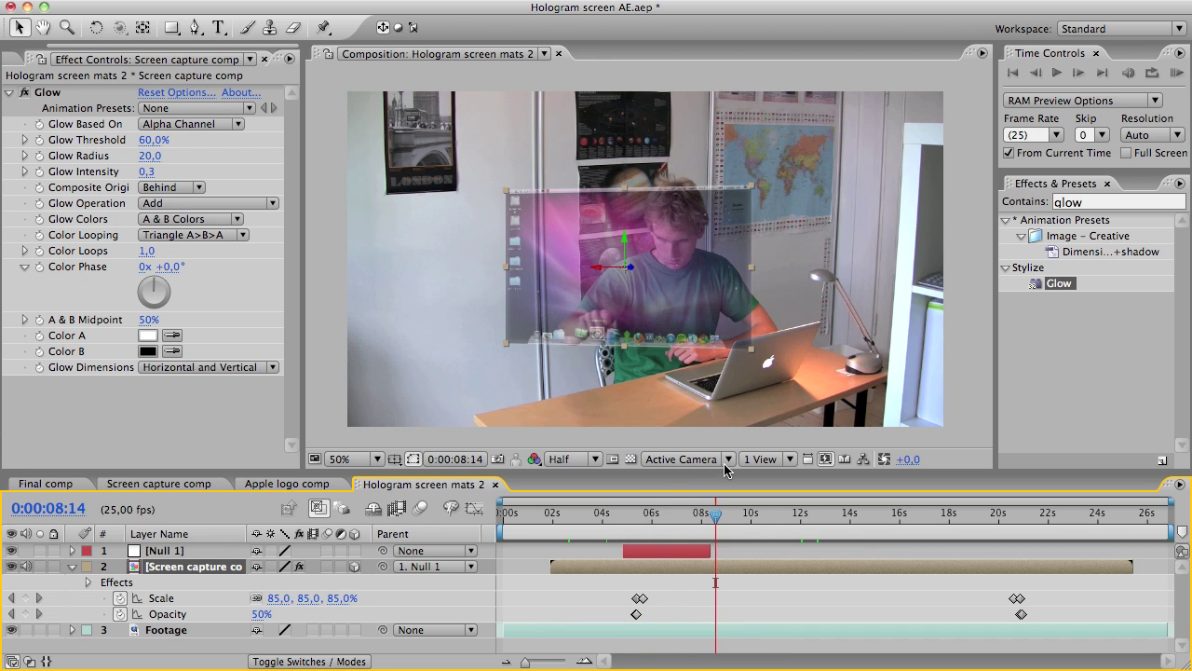
In the Final comp at about 4 seconds, select the Apple logo layer and toggle its glow
{"action": "left_click", "coordinate": [37, 484]}
{"action": "left_click_drag", "start_coordinate": [793, 522], "coordinate": [609, 518]}
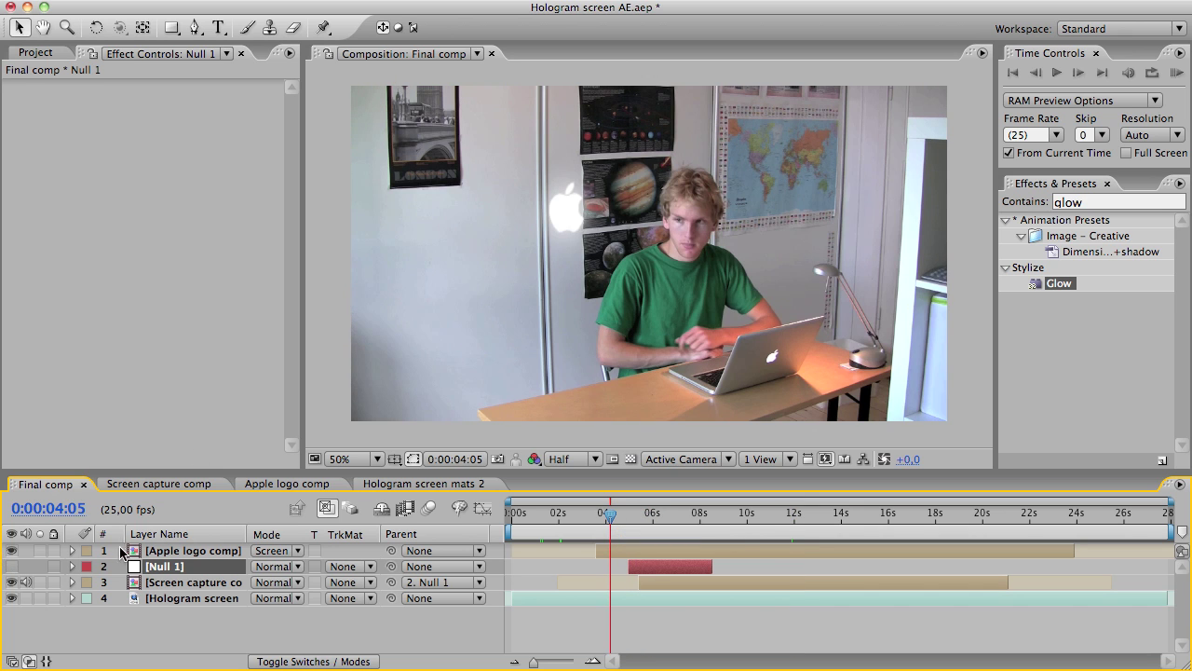
{"action": "left_click", "coordinate": [166, 552]}
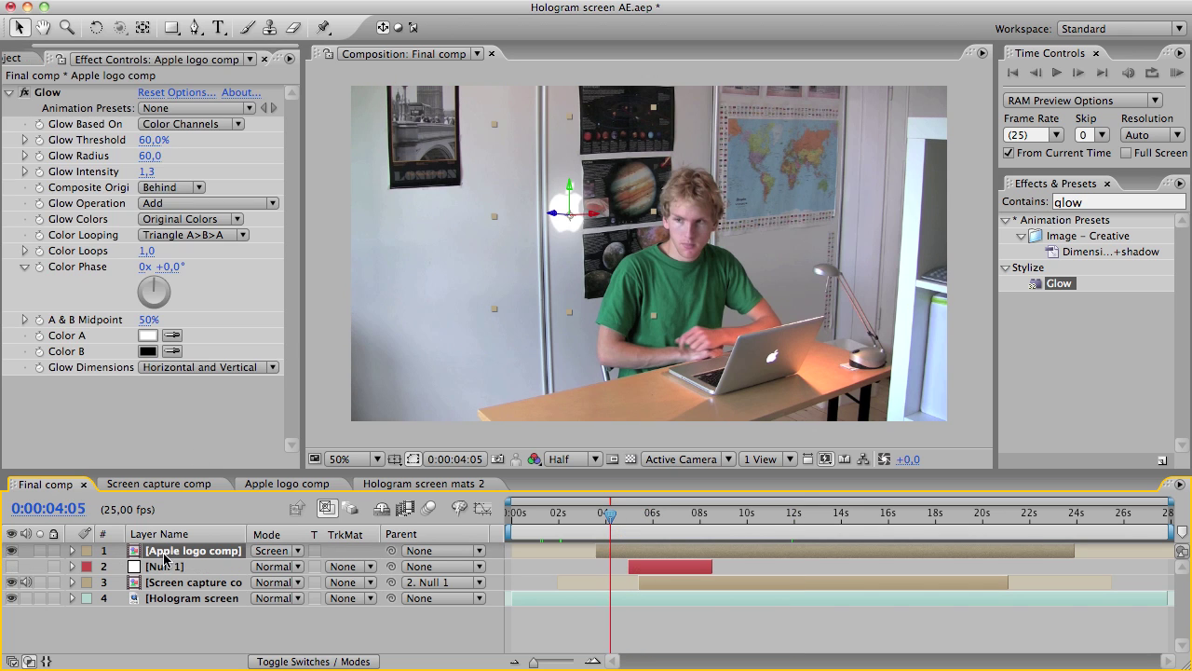
{"action": "left_click", "coordinate": [297, 662]}
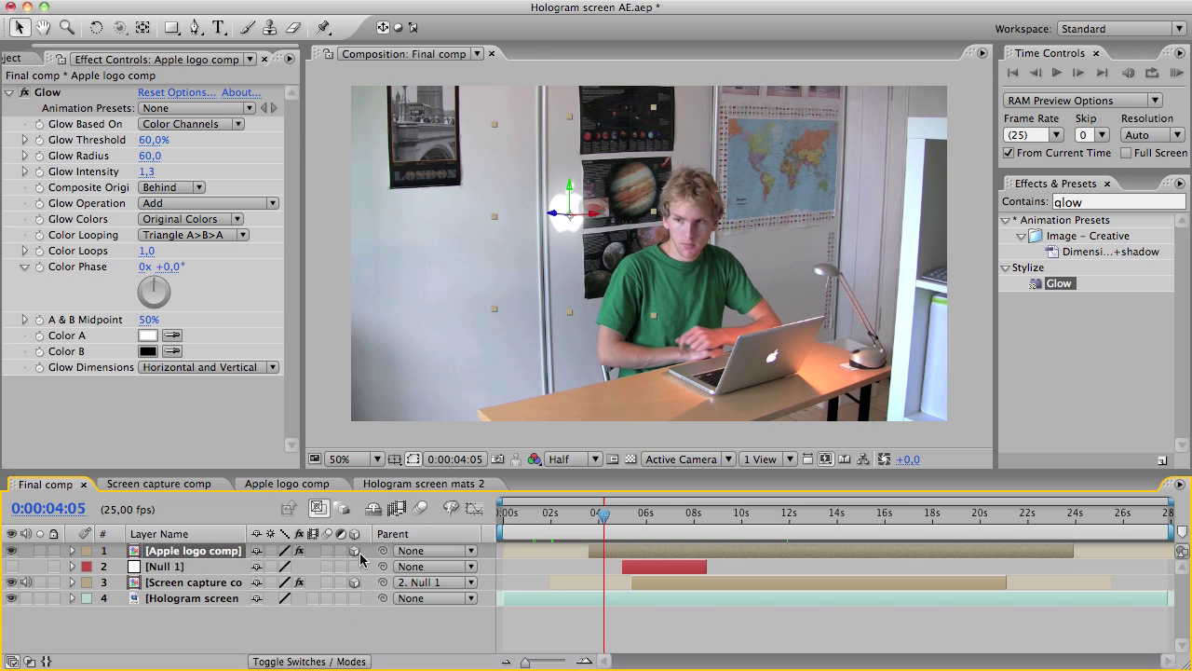
{"action": "left_click", "coordinate": [318, 661]}
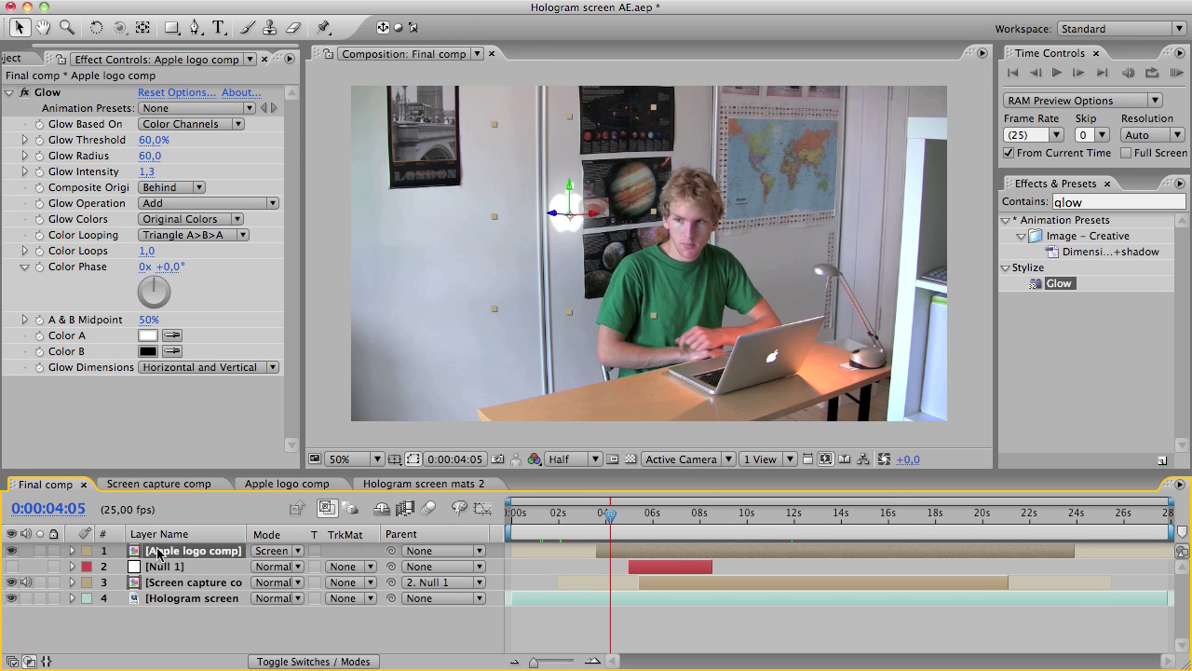
{"action": "left_click", "coordinate": [24, 92]}
{"action": "left_click", "coordinate": [25, 92]}
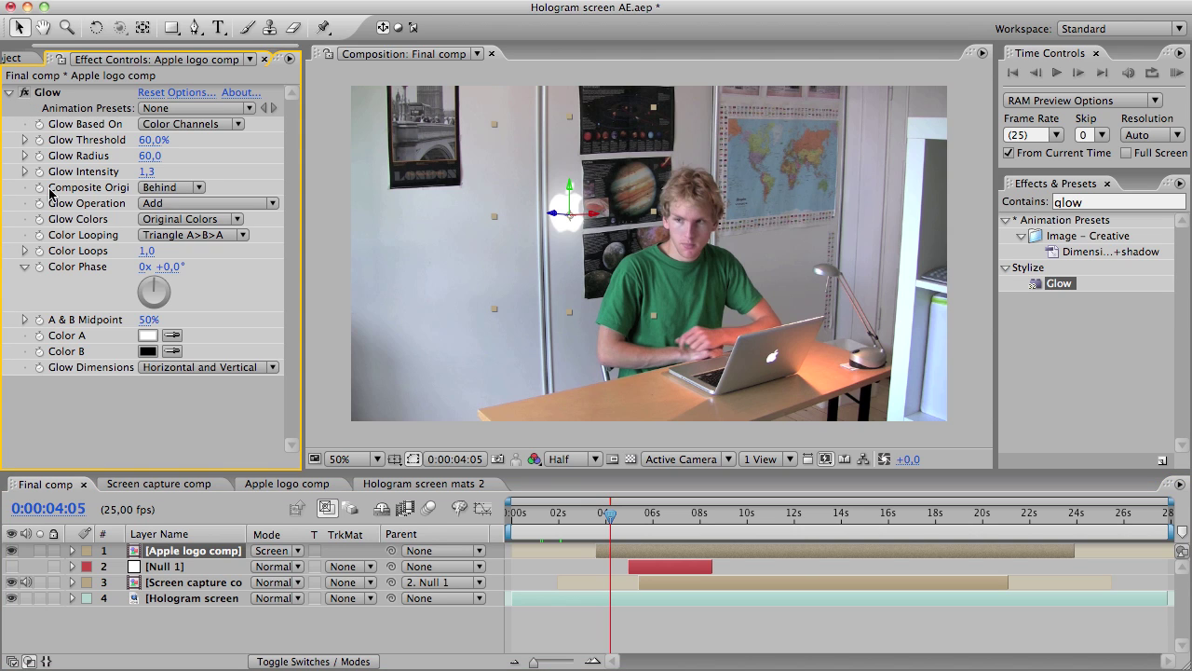
Reveal the Apple logo's rotation and scale keyframes and scrub through its animation
{"action": "key", "text": "r"}
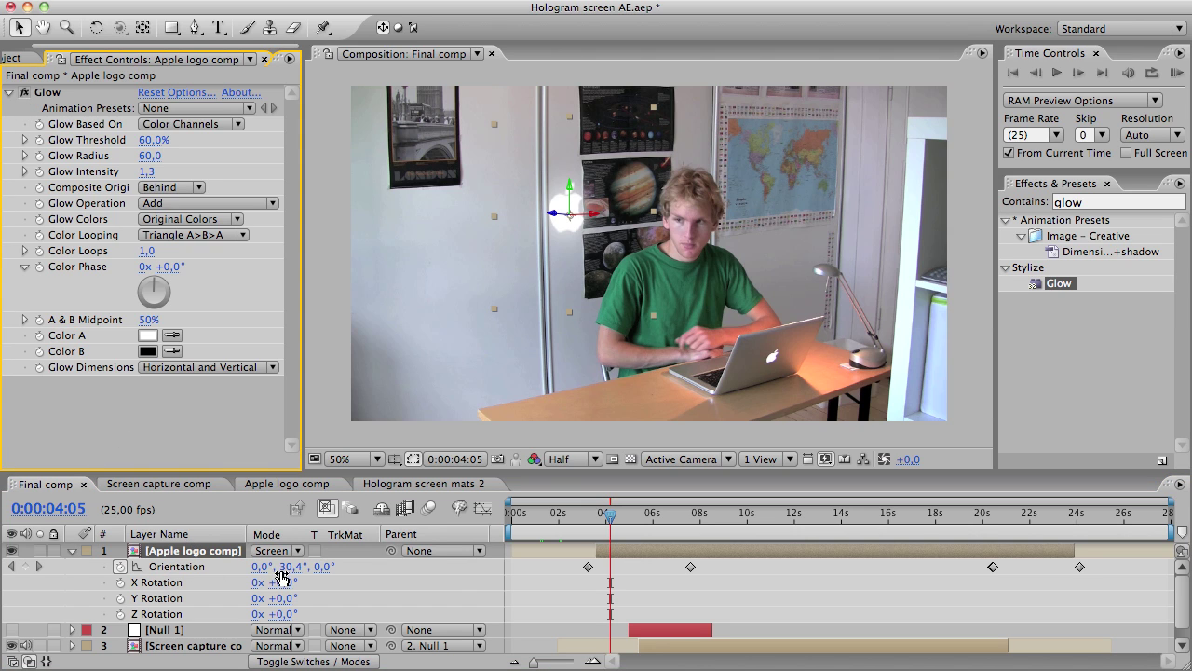
{"action": "left_click_drag", "start_coordinate": [613, 513], "coordinate": [654, 528]}
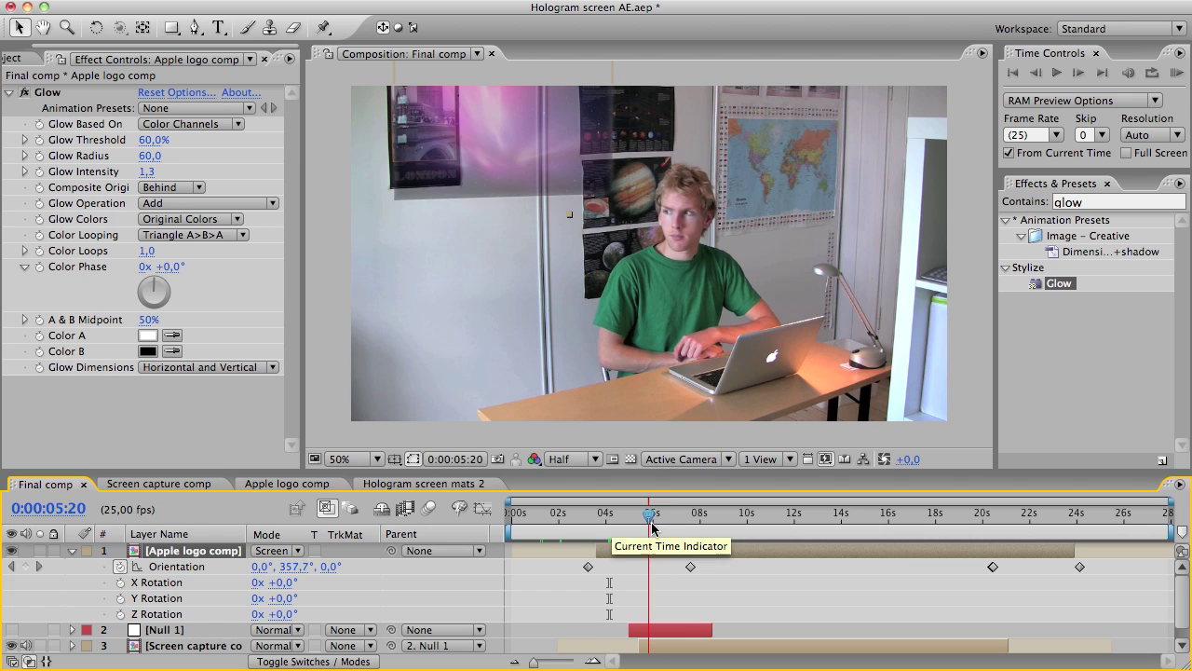
{"action": "key", "text": "s"}
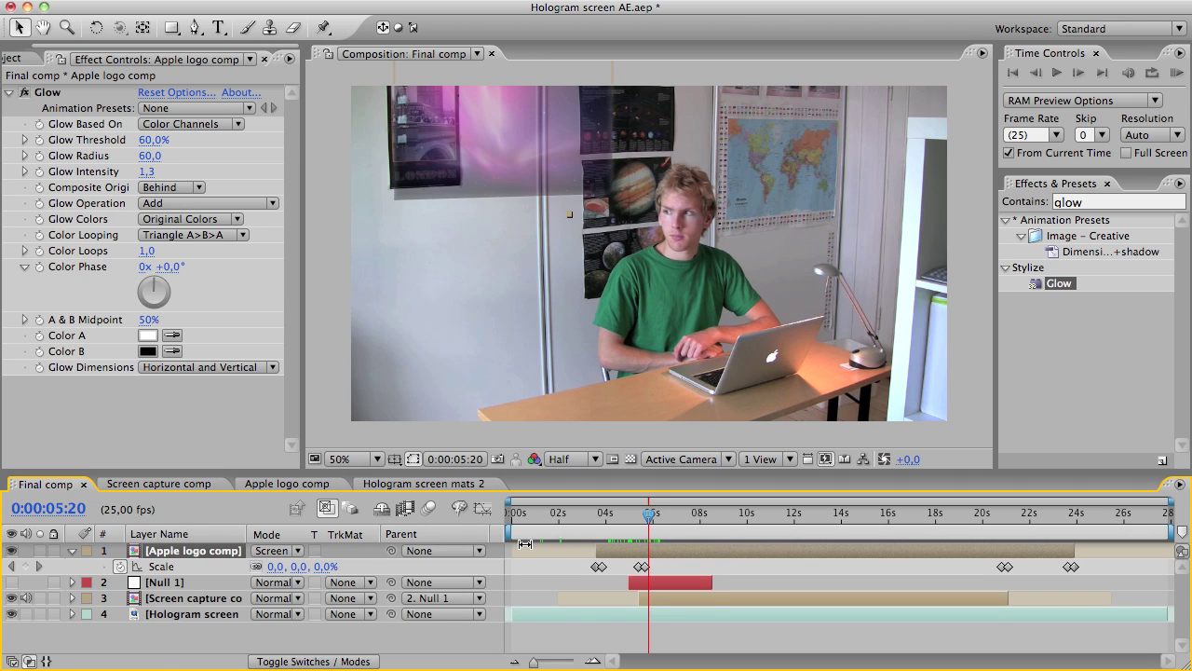
{"action": "left_click_drag", "start_coordinate": [655, 522], "coordinate": [540, 533]}
RAM-preview Hologram screen mats 2, then play from around 10 seconds to watch the hologram
{"action": "left_click", "coordinate": [421, 483]}
{"action": "left_click", "coordinate": [1179, 77]}
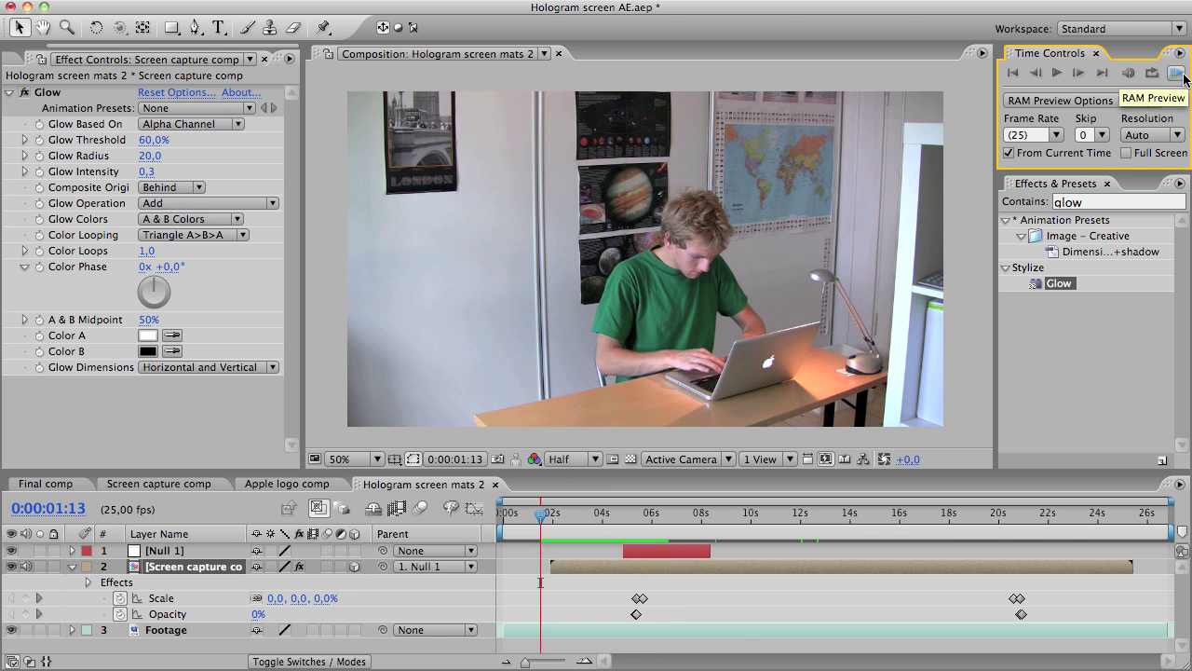
{"action": "left_click_drag", "start_coordinate": [784, 512], "coordinate": [614, 544]}
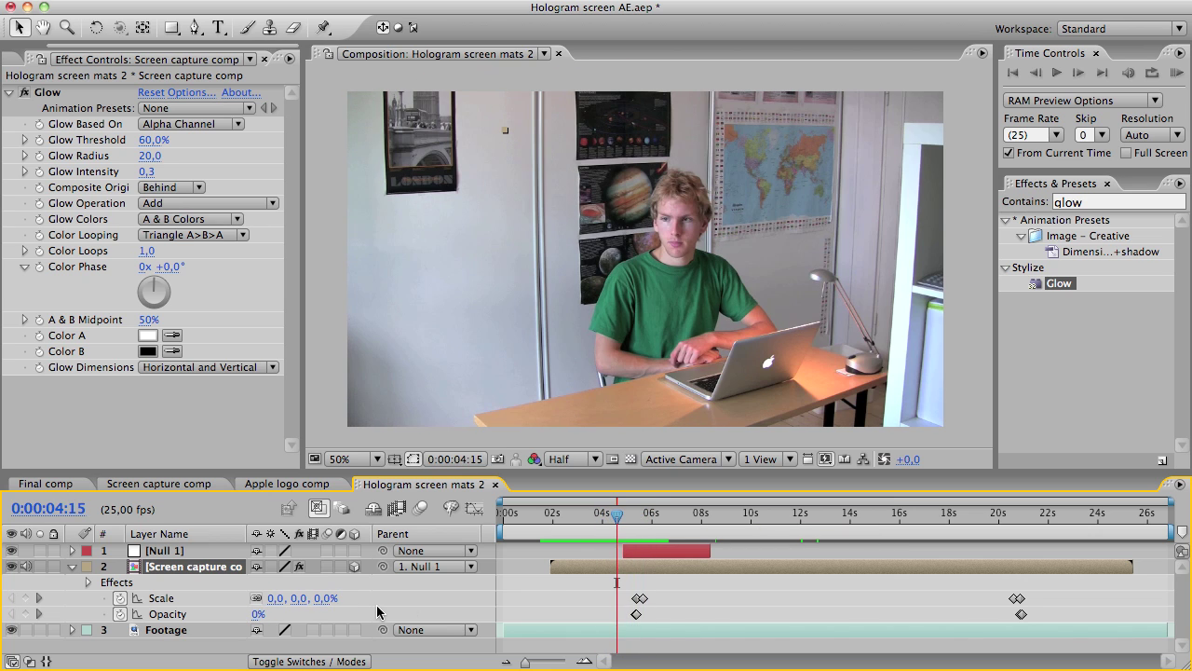
{"action": "left_click_drag", "start_coordinate": [734, 518], "coordinate": [769, 522]}
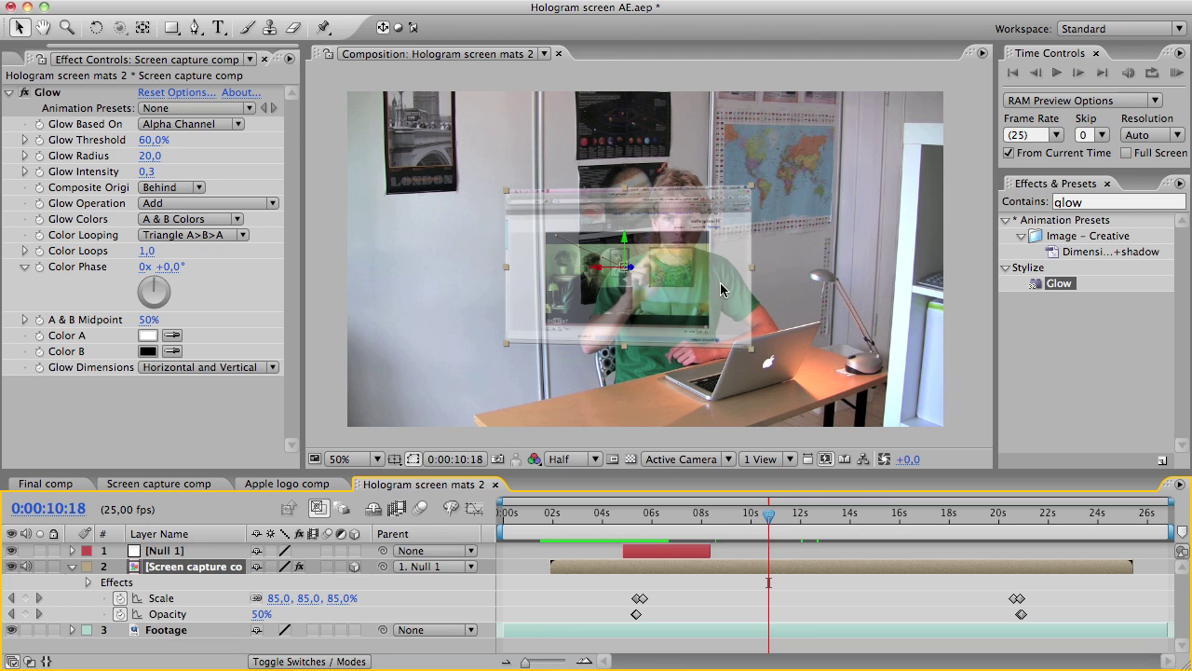
{"action": "key", "text": "space"}
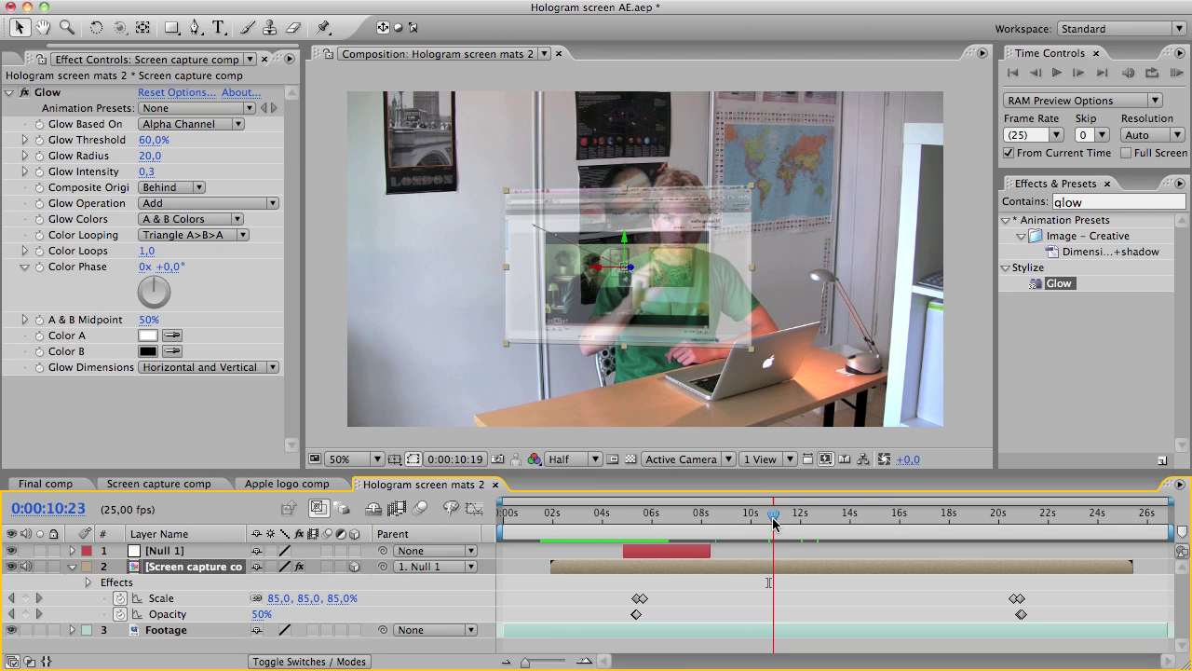